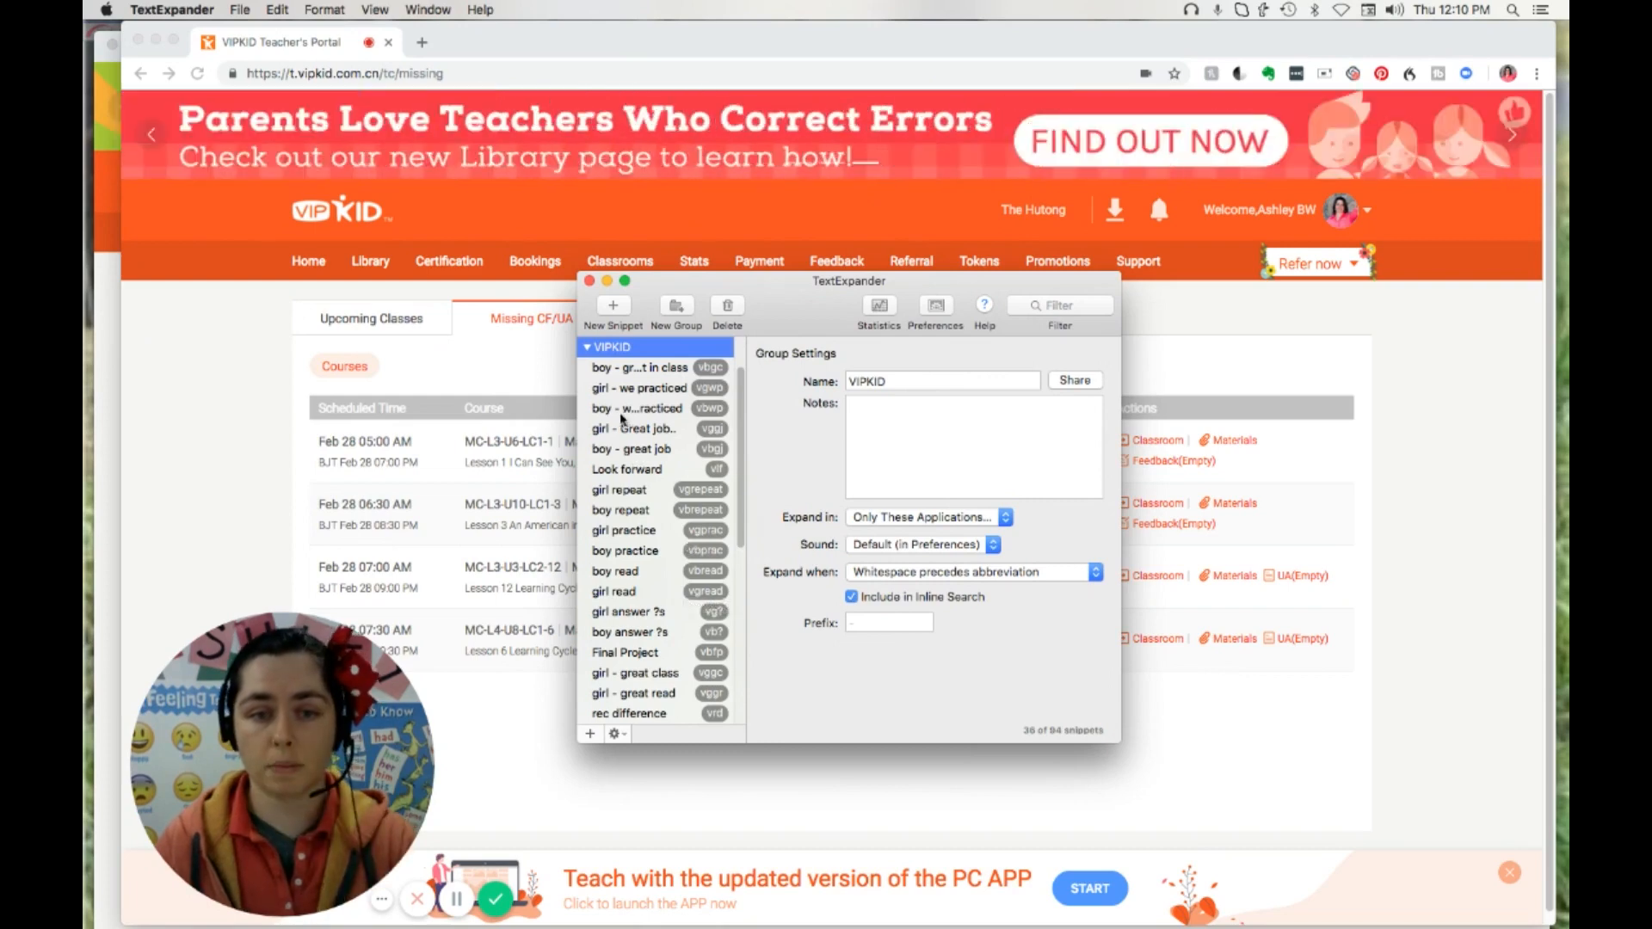
click(667, 370)
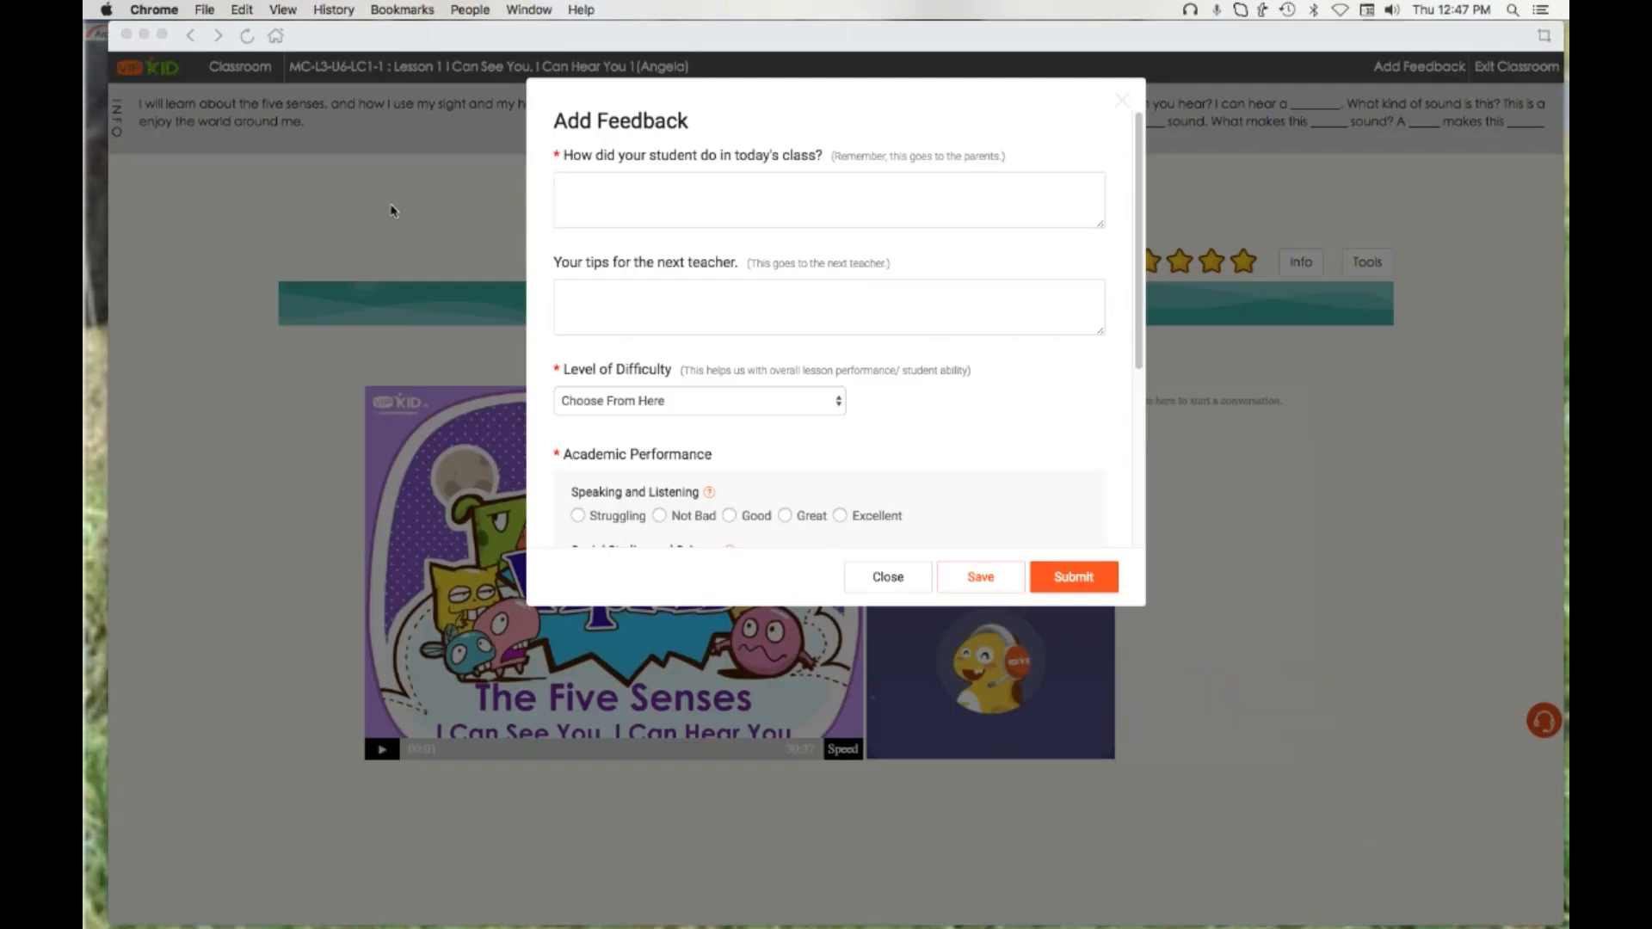
Start the parent feedback with the student's name, praise for a great job in class today, and "She did a great job reading on her own."
click(747, 207)
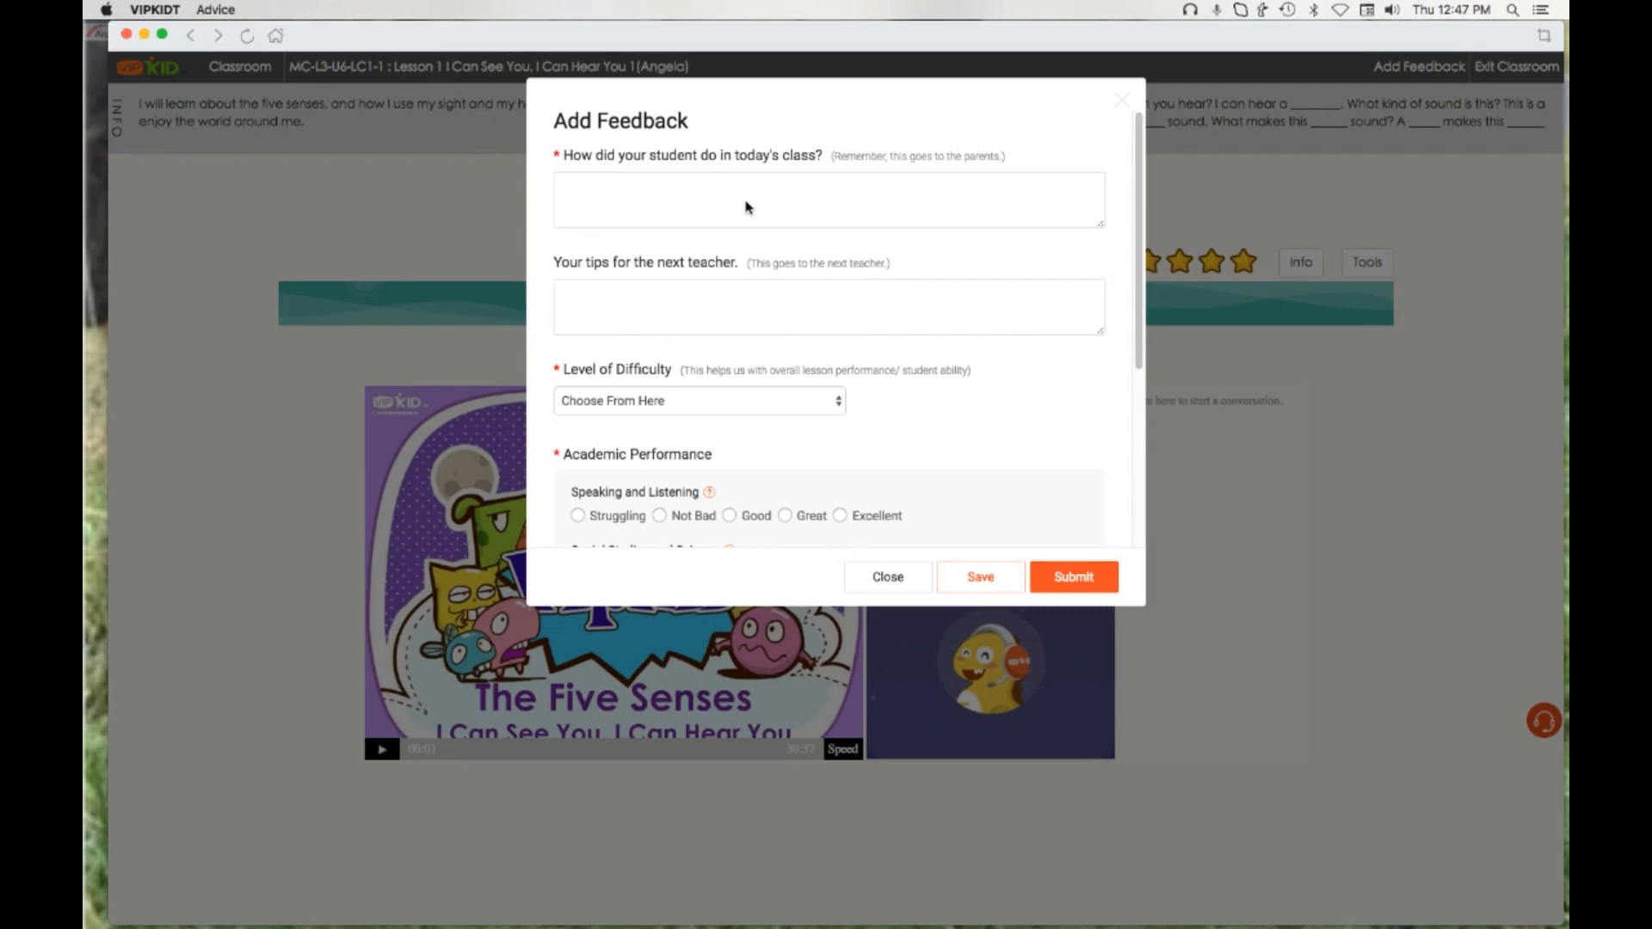
click(690, 192)
text(Angela )
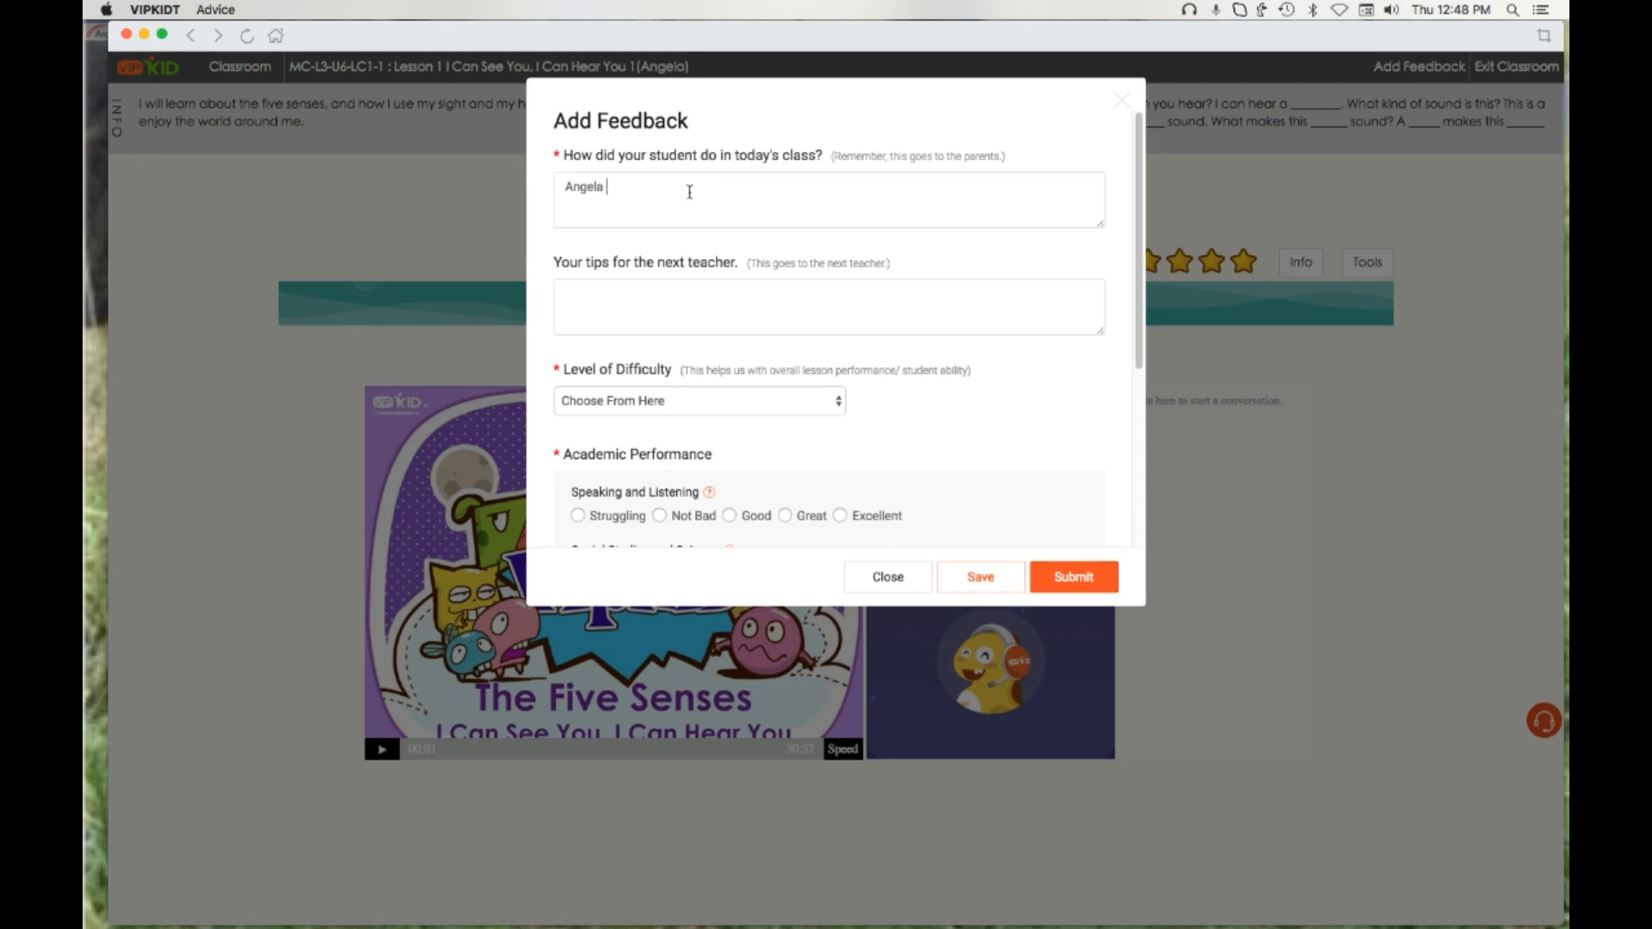
text(did a great job in class today! She did a great job)
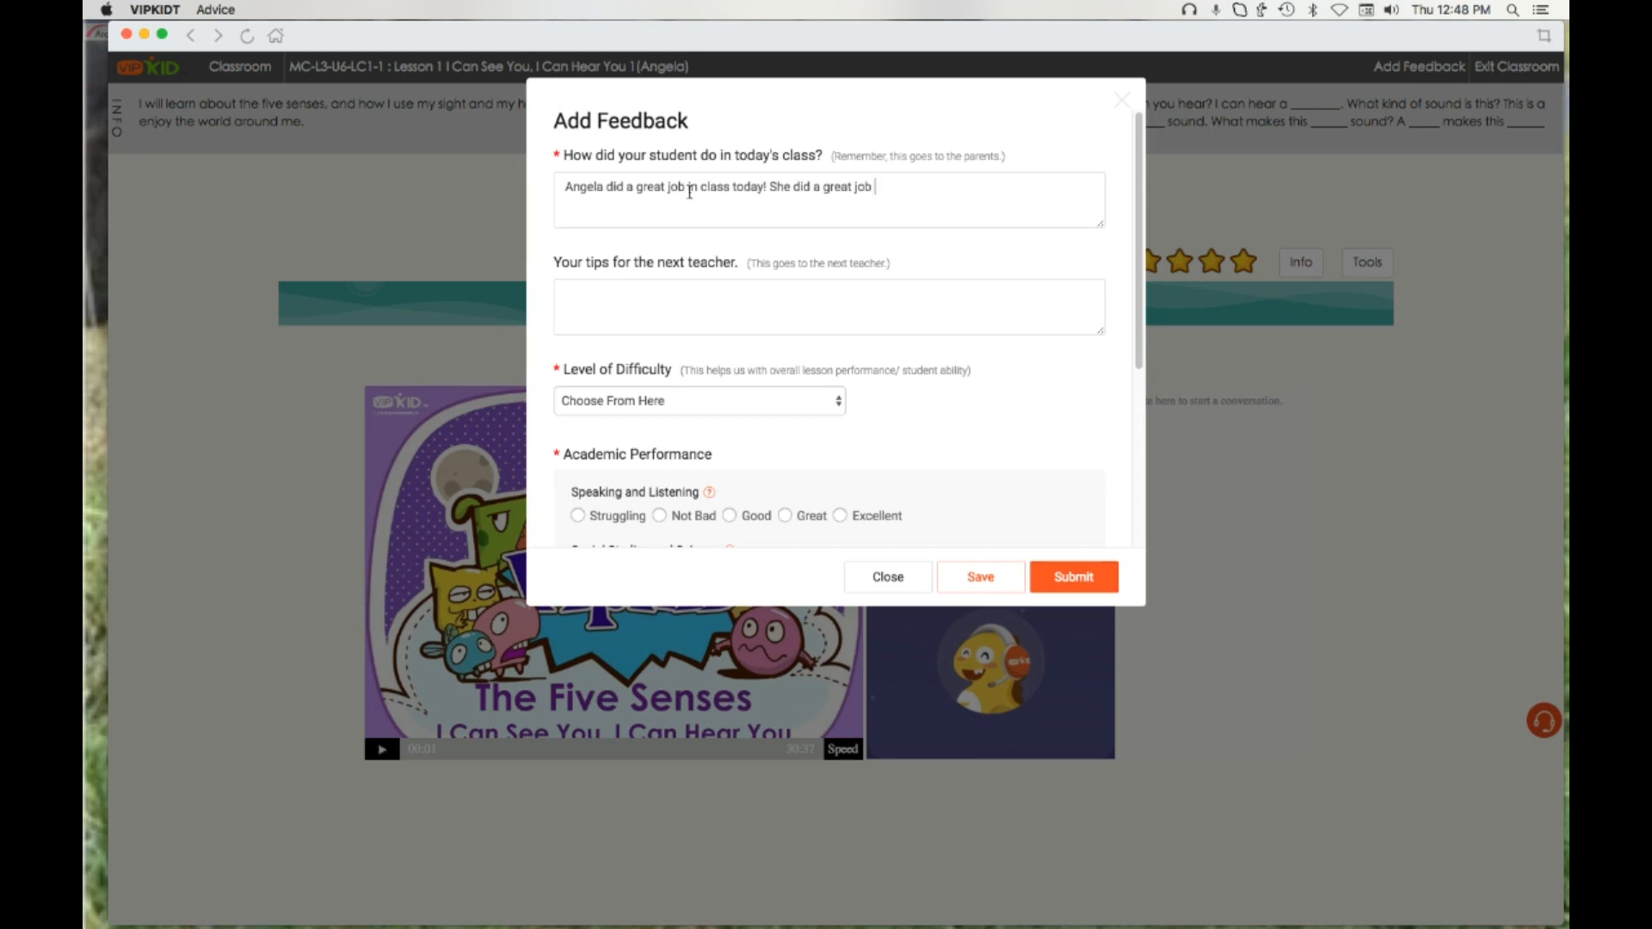
text(vg)
text(reat job reading on her own.)
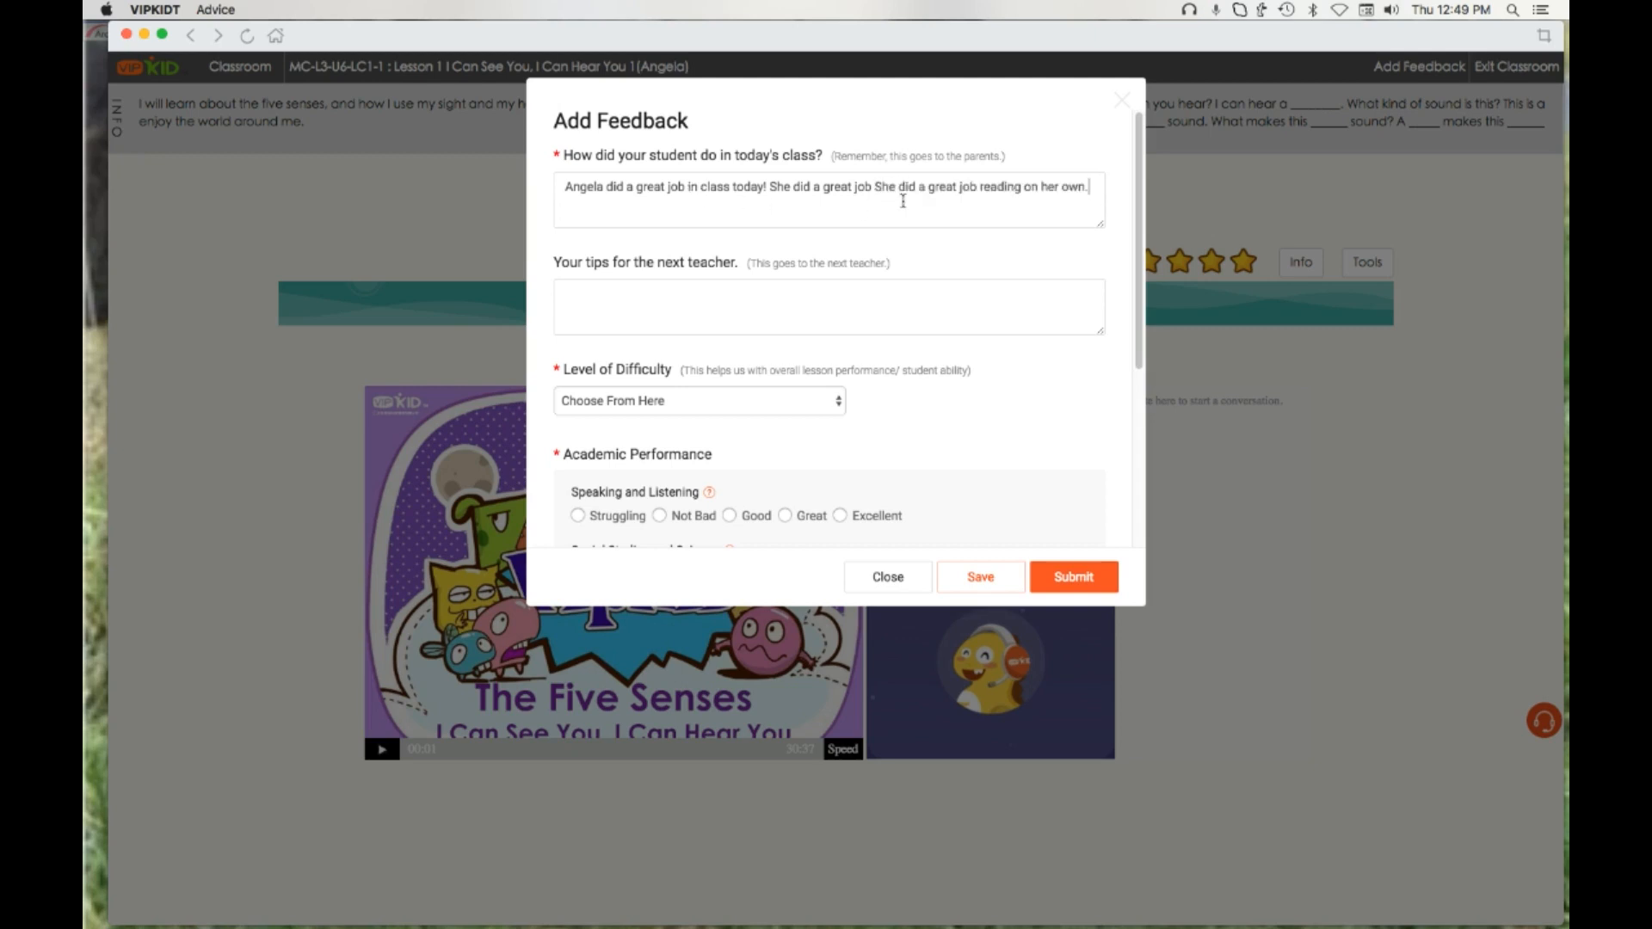
Delete the duplicated "She did a great job" from the parent feedback
click(877, 188)
key(BackSpace)
key(BackSpace)
key(BackSpace)
key(BackSpace)
key(BackSpace)
key(BackSpace)
key(BackSpace)
key(BackSpace)
key(BackSpace)
key(BackSpace)
key(BackSpace)
key(BackSpace)
key(BackSpace)
key(BackSpace)
key(BackSpace)
key(BackSpace)
key(BackSpace)
key(BackSpace)
key(BackSpace)
key(BackSpace)
Append "She needs to practice recognizing the difference between loud and quiet sounds a little more" to the parent feedback
click(1000, 186)
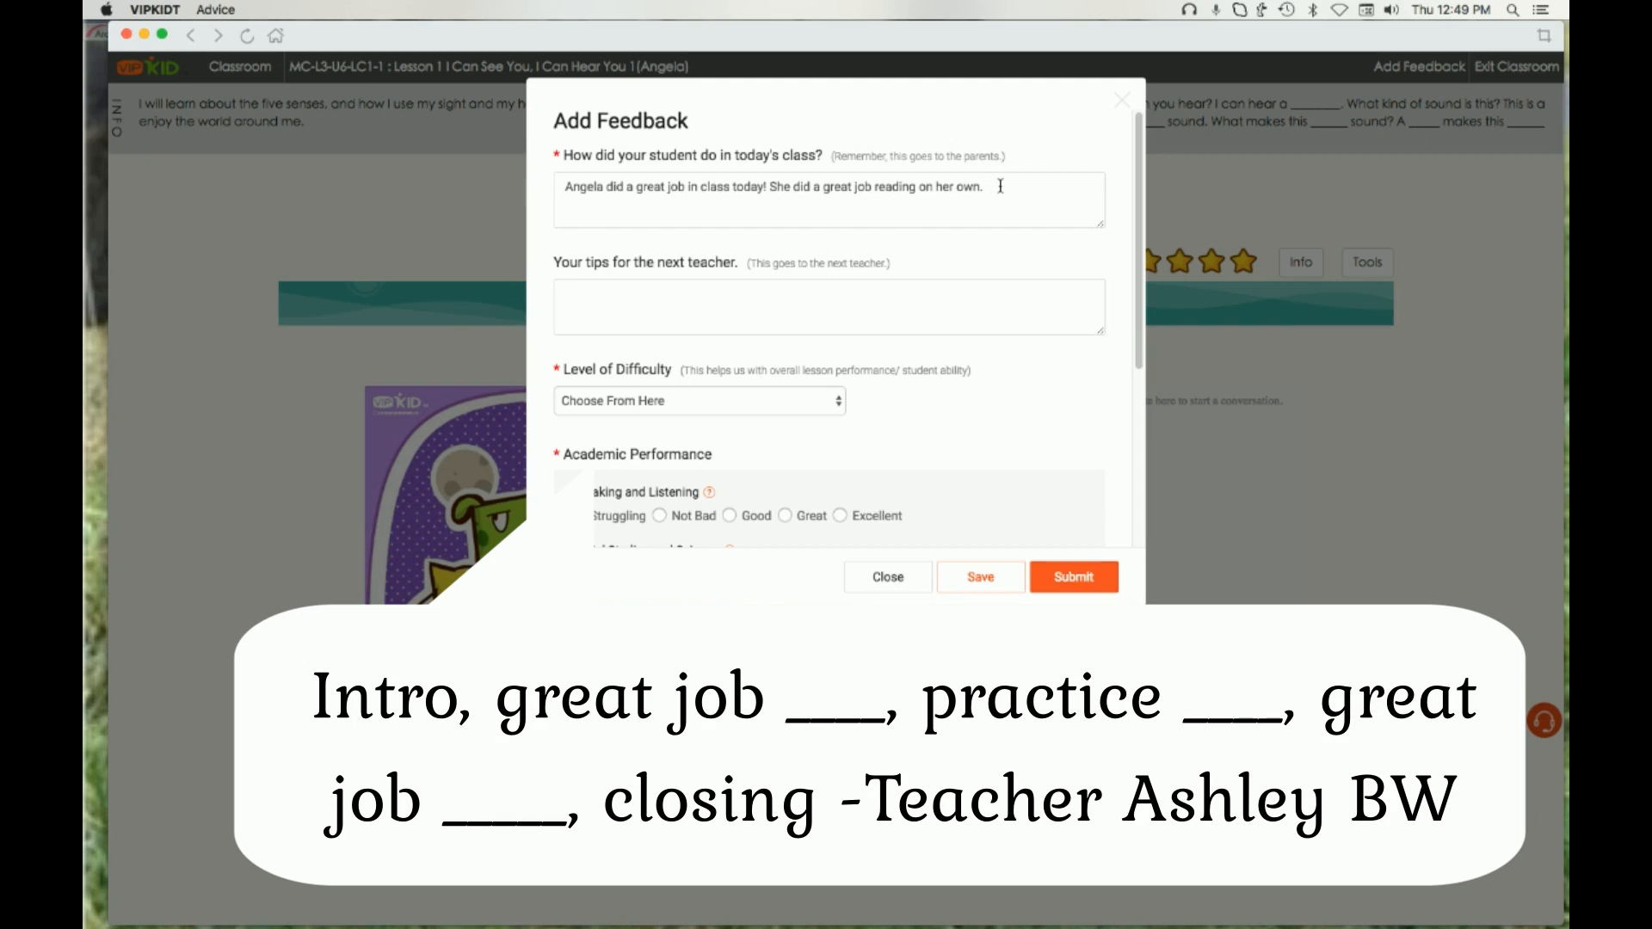
text(vgb)
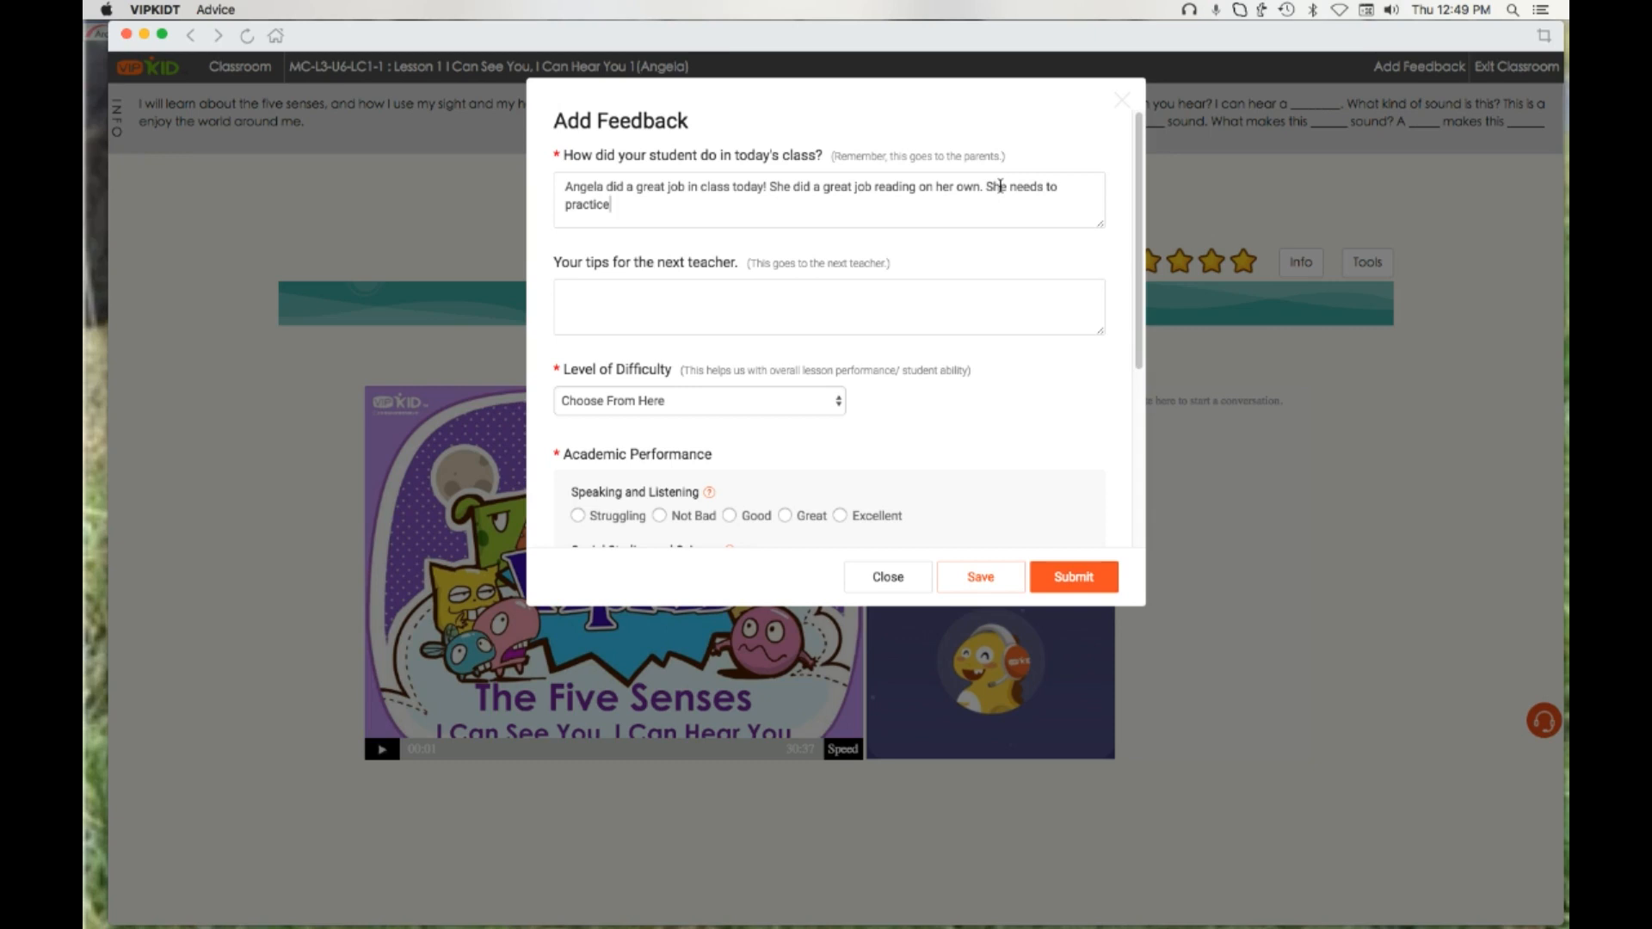
text( recognizing the difference between)
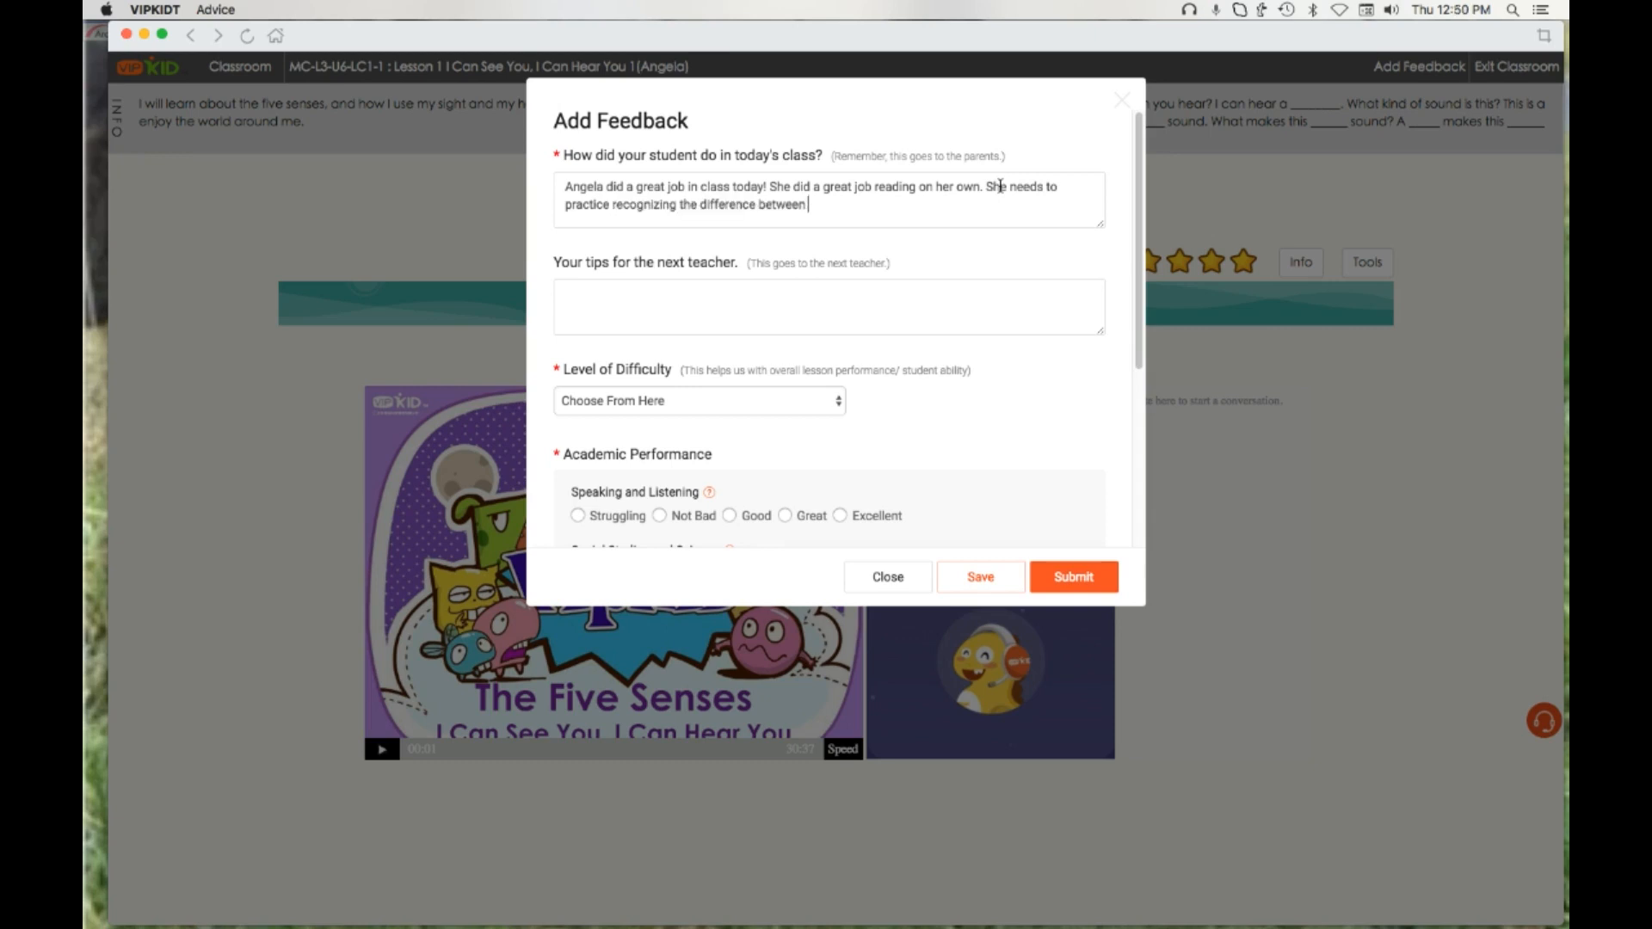
text( loud and quiet sounds a little more)
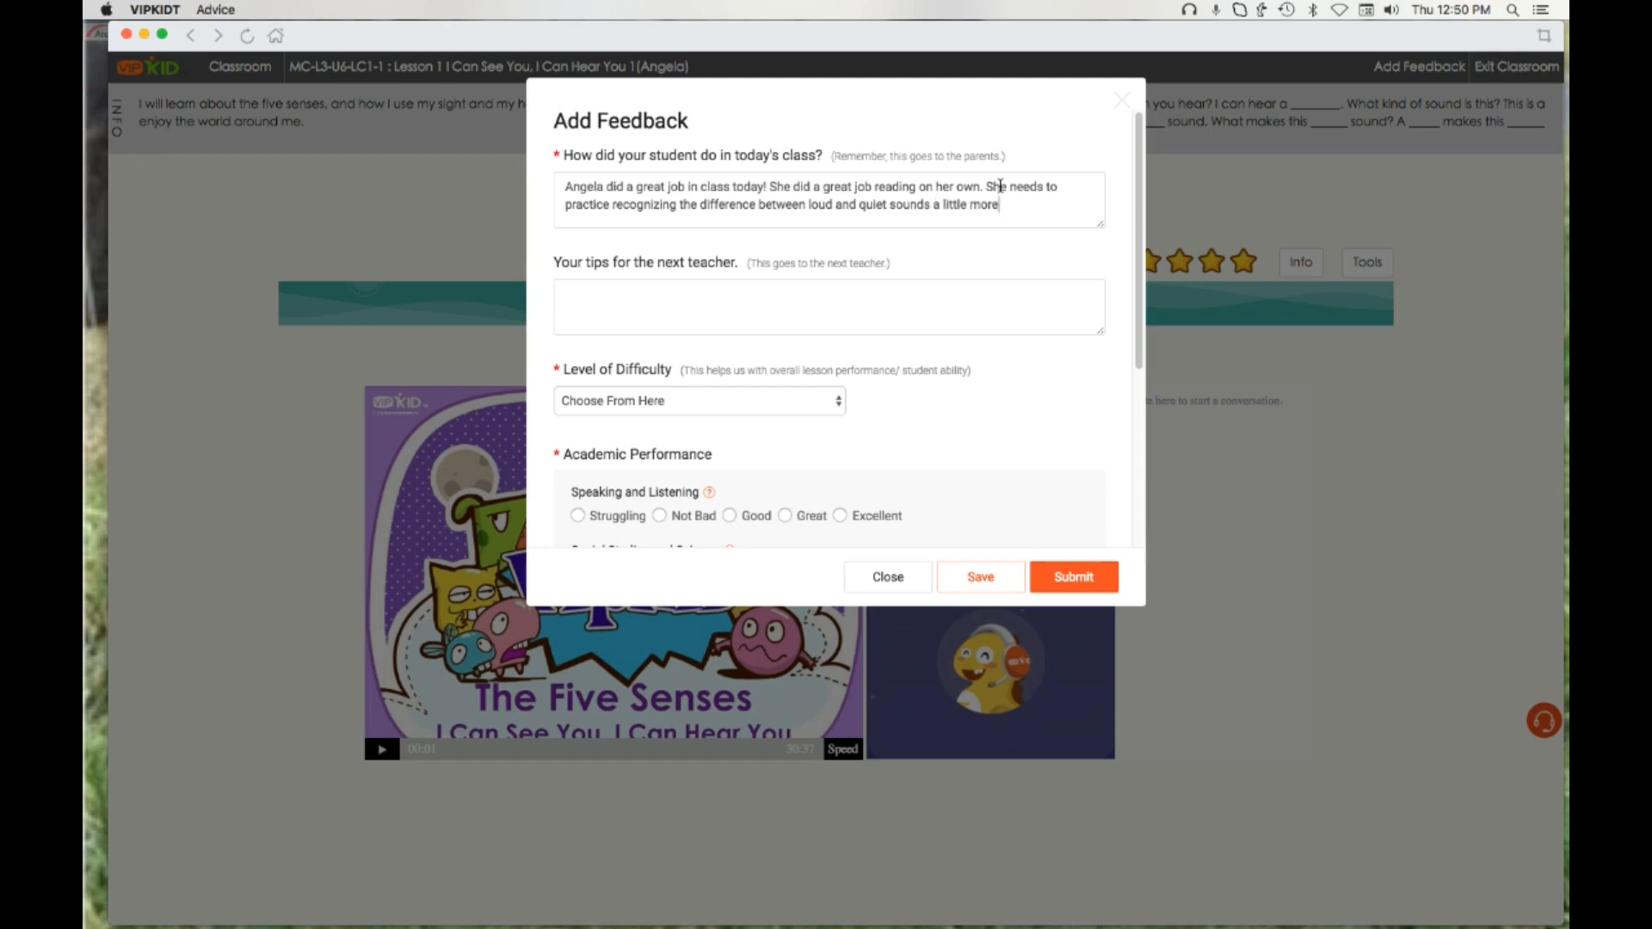
Add the sentence "She needs to practice pronouncing sand, ran, person, thing, close, senses, and noise" to the parent feedback
text(. She needs to practice pronouncing)
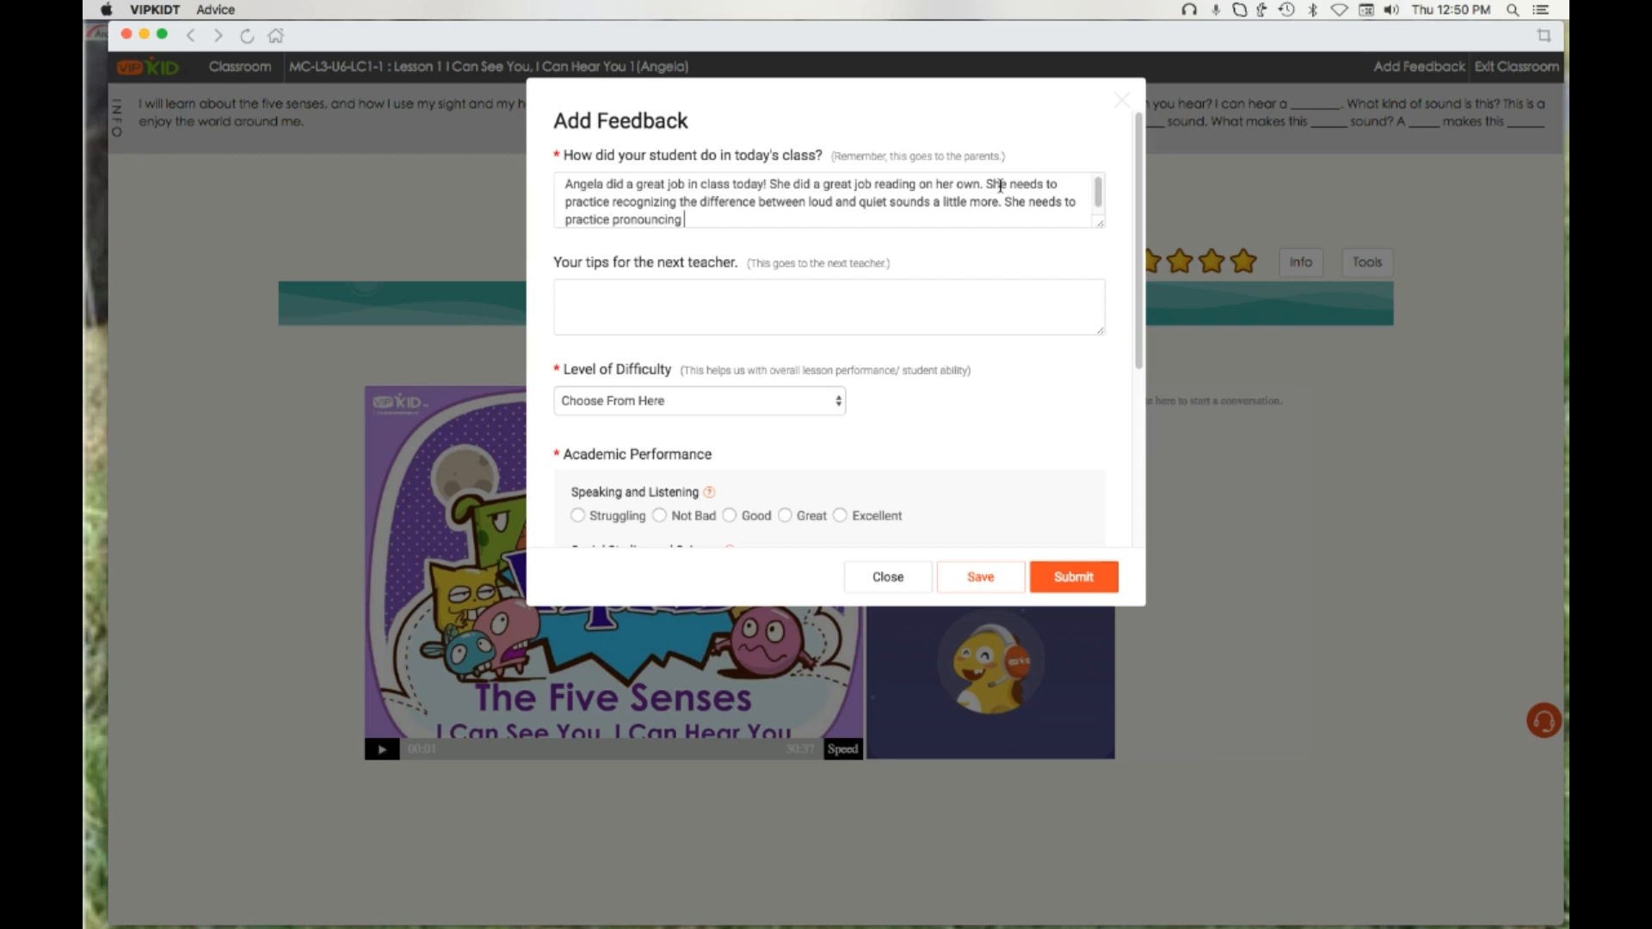
text( sand, ran, person, thing, close, senses)
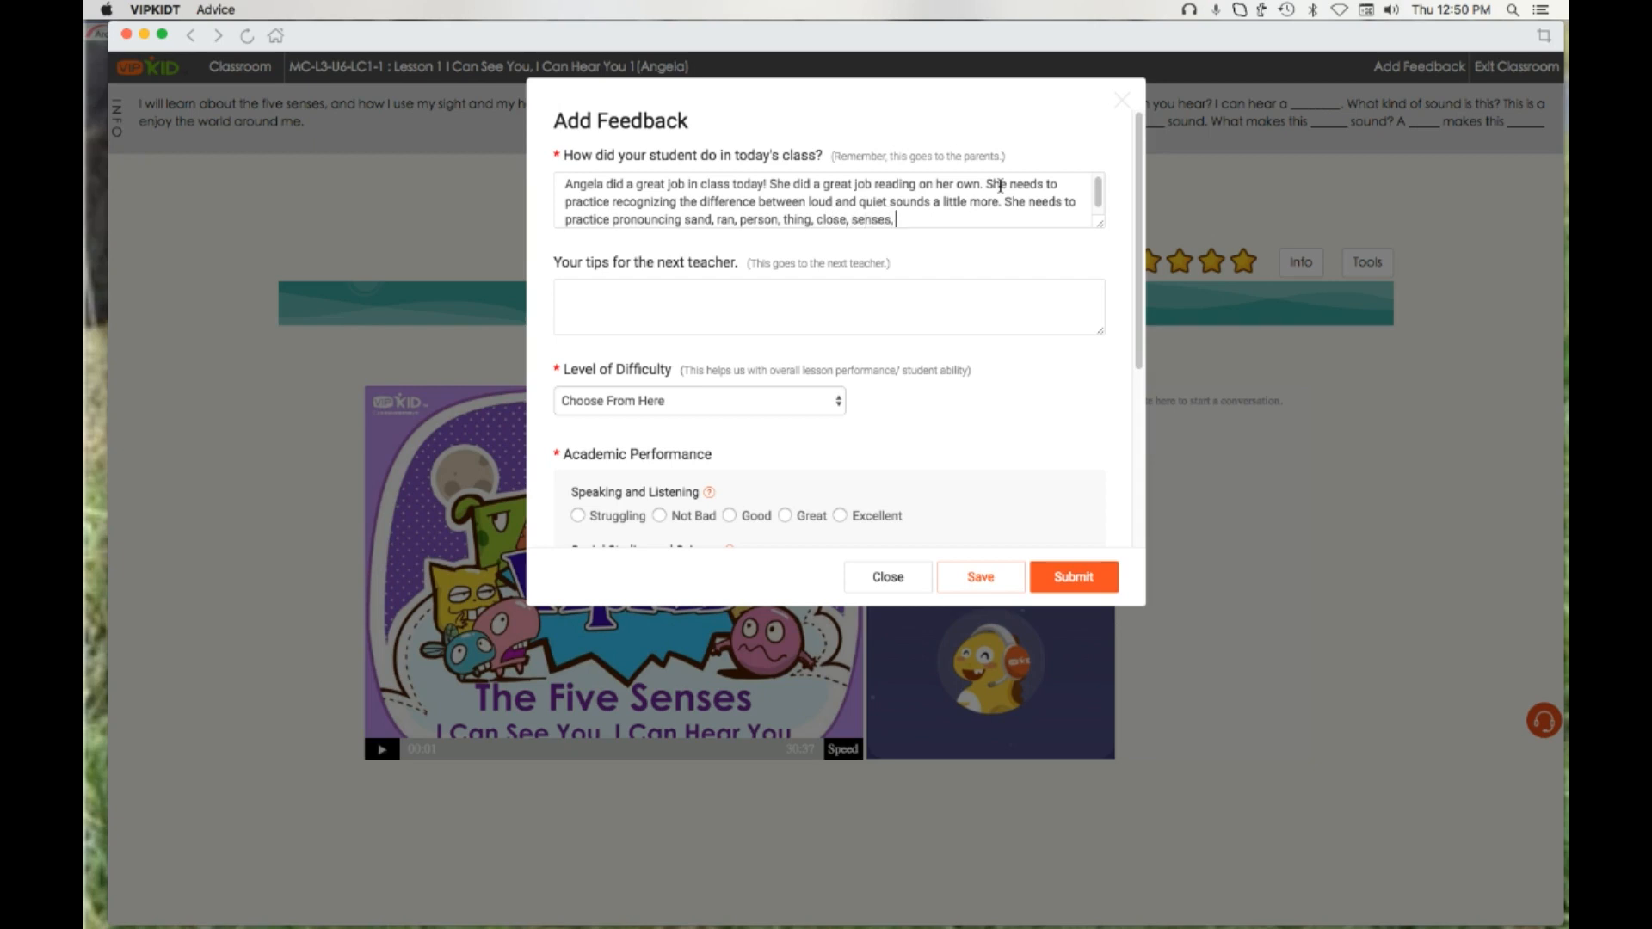
text(, noiseand)
Enclose the pronunciation word list from "sand" through "noise" in slashes
click(686, 220)
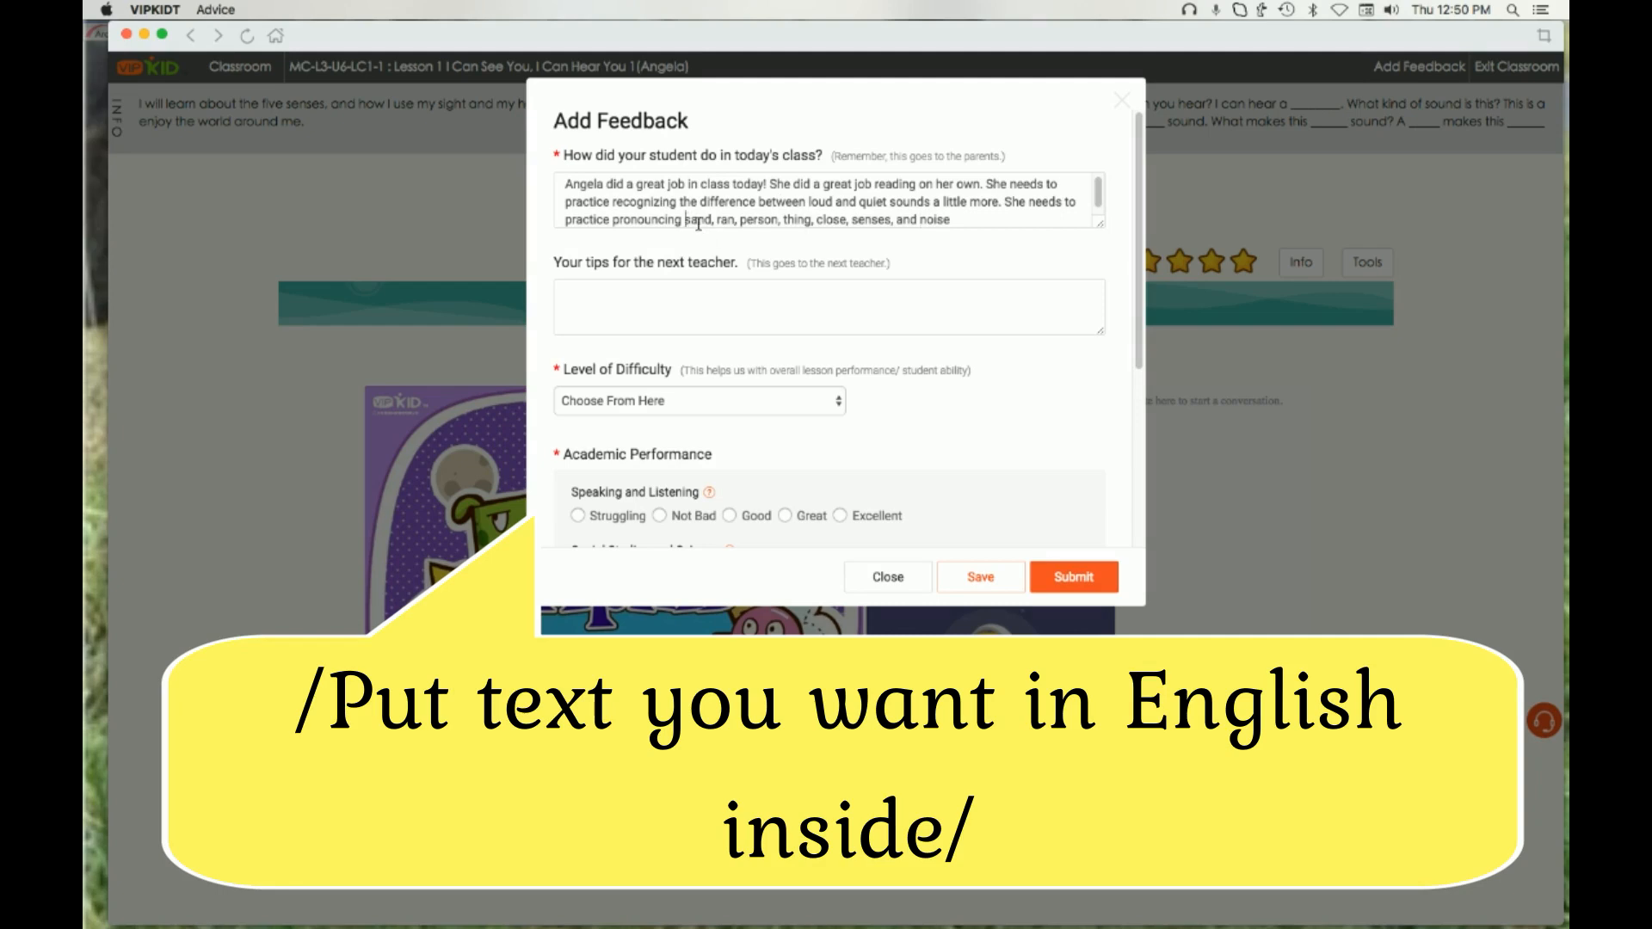
text(/)
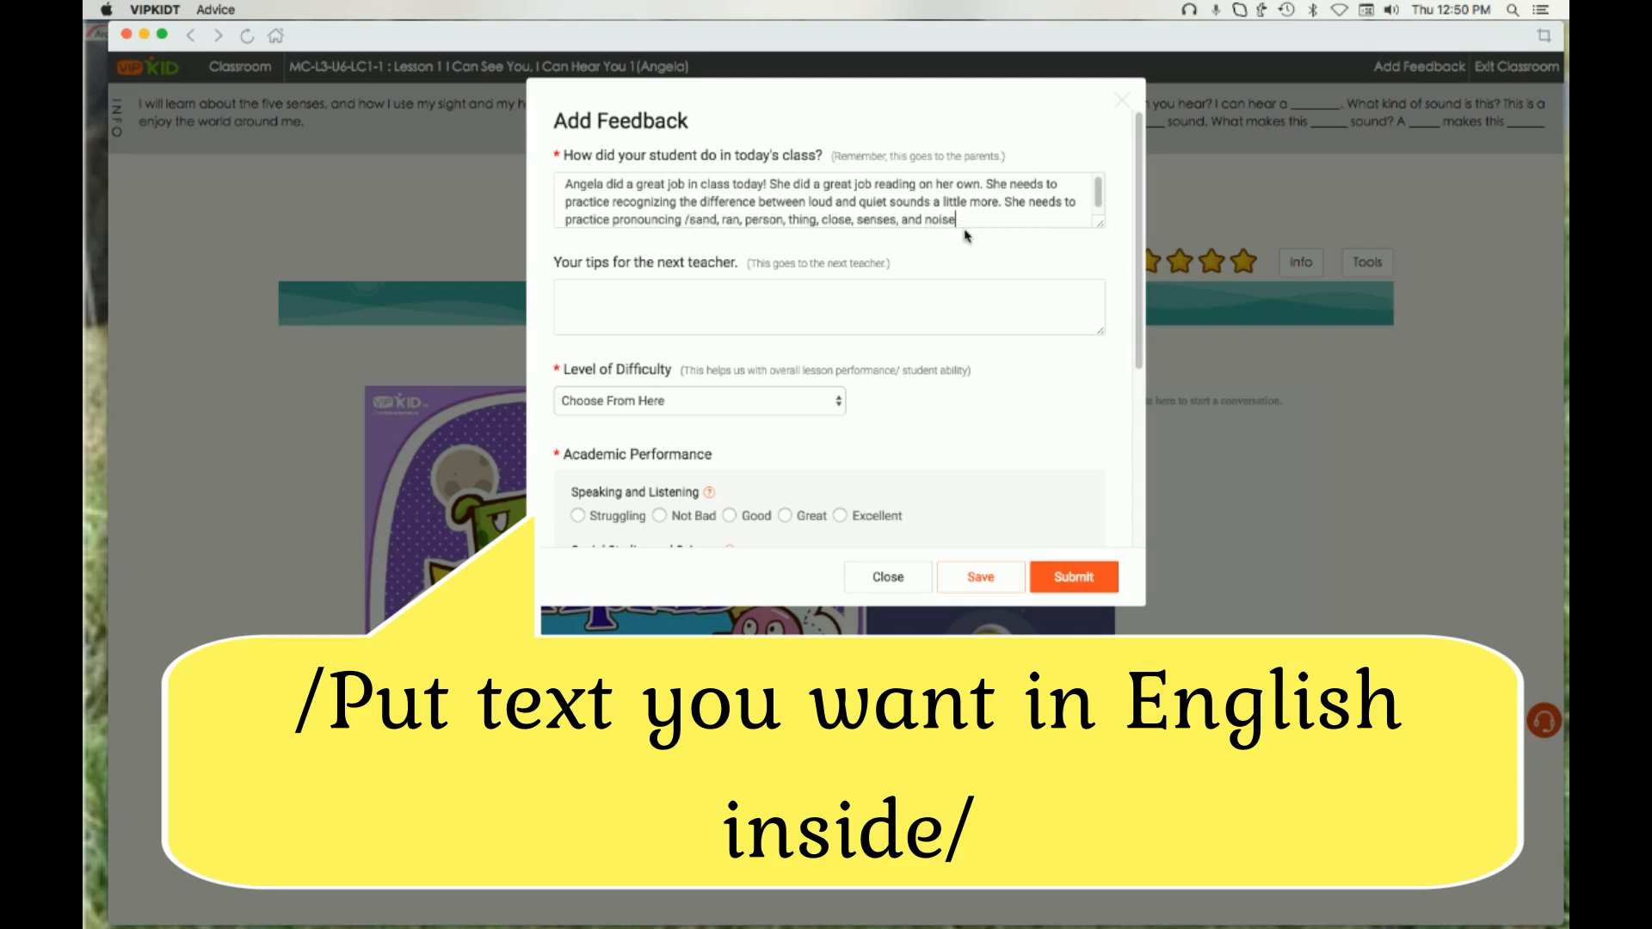
text(/)
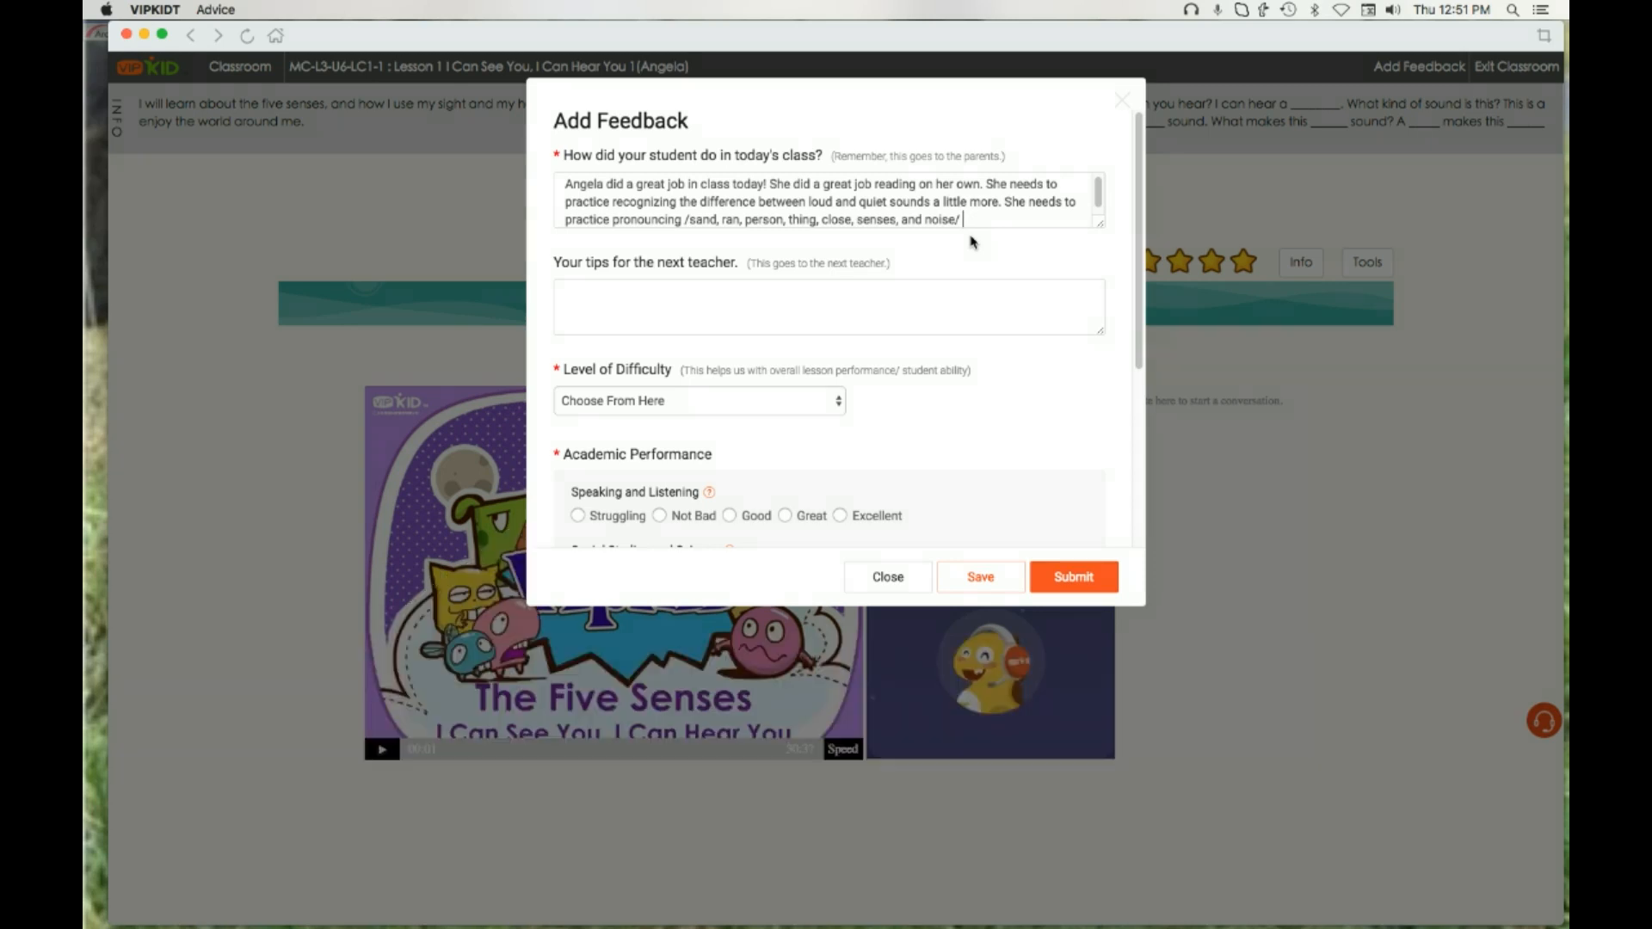
Add "a little more. We practiced in class and she showed improvement. She did a great job recognizing the difference between this and that" to the feedback
text(little more)
text(. We practiced in class and she showed improvement.)
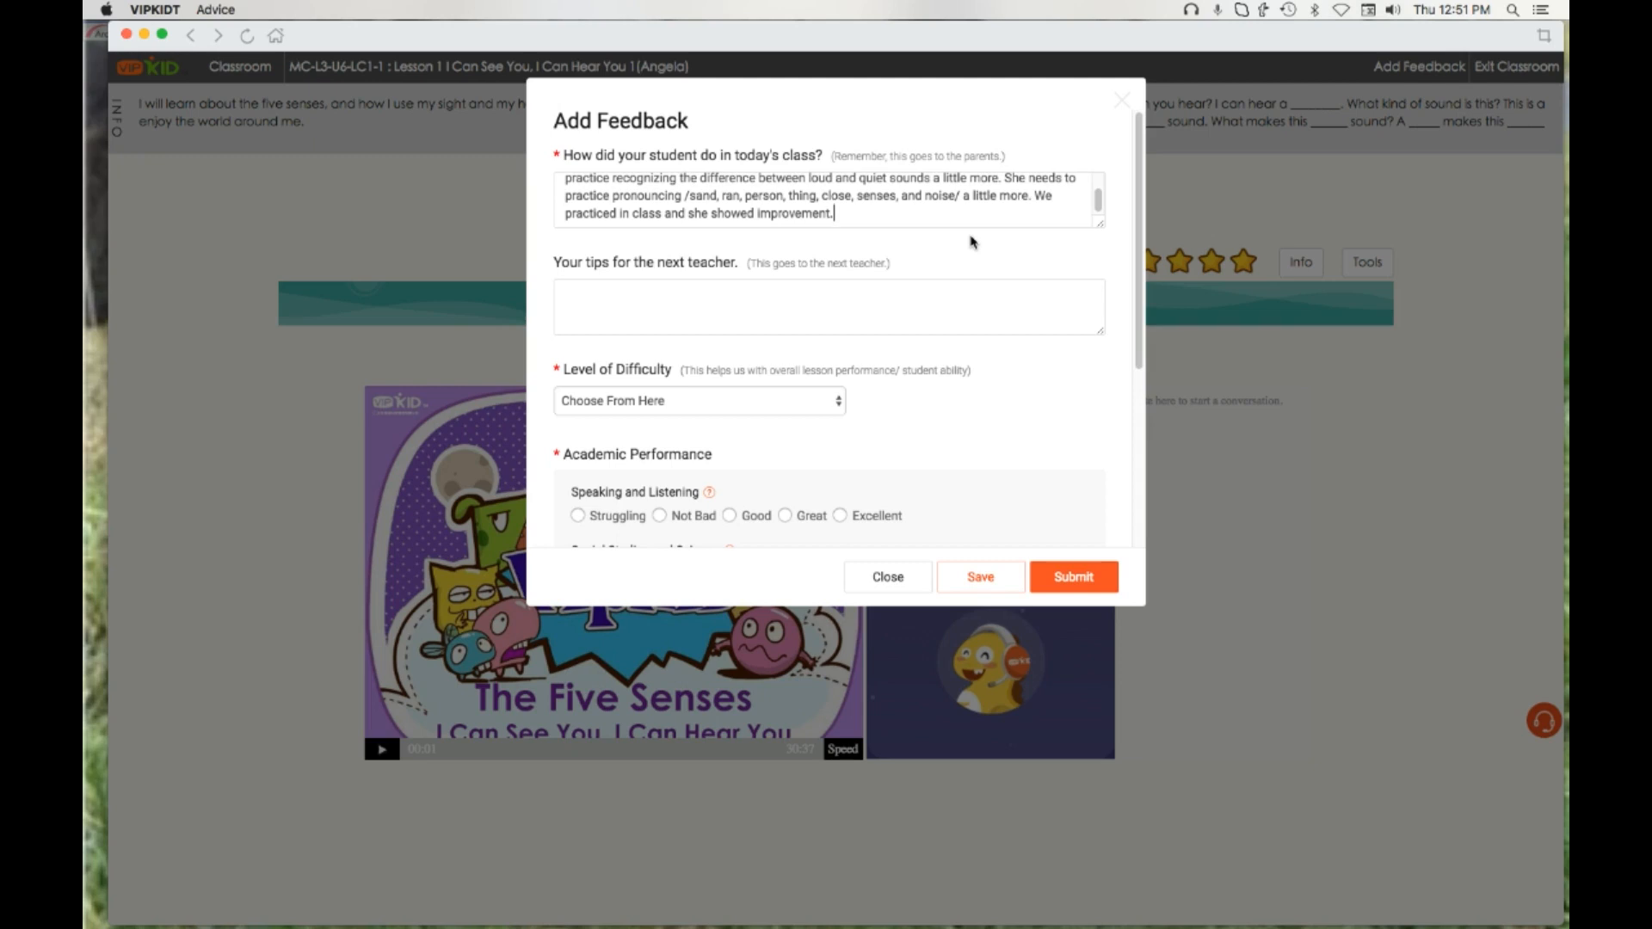
text(vg)
key(BackSpace)
key(BackSpace)
text(She did a great job vr thi)
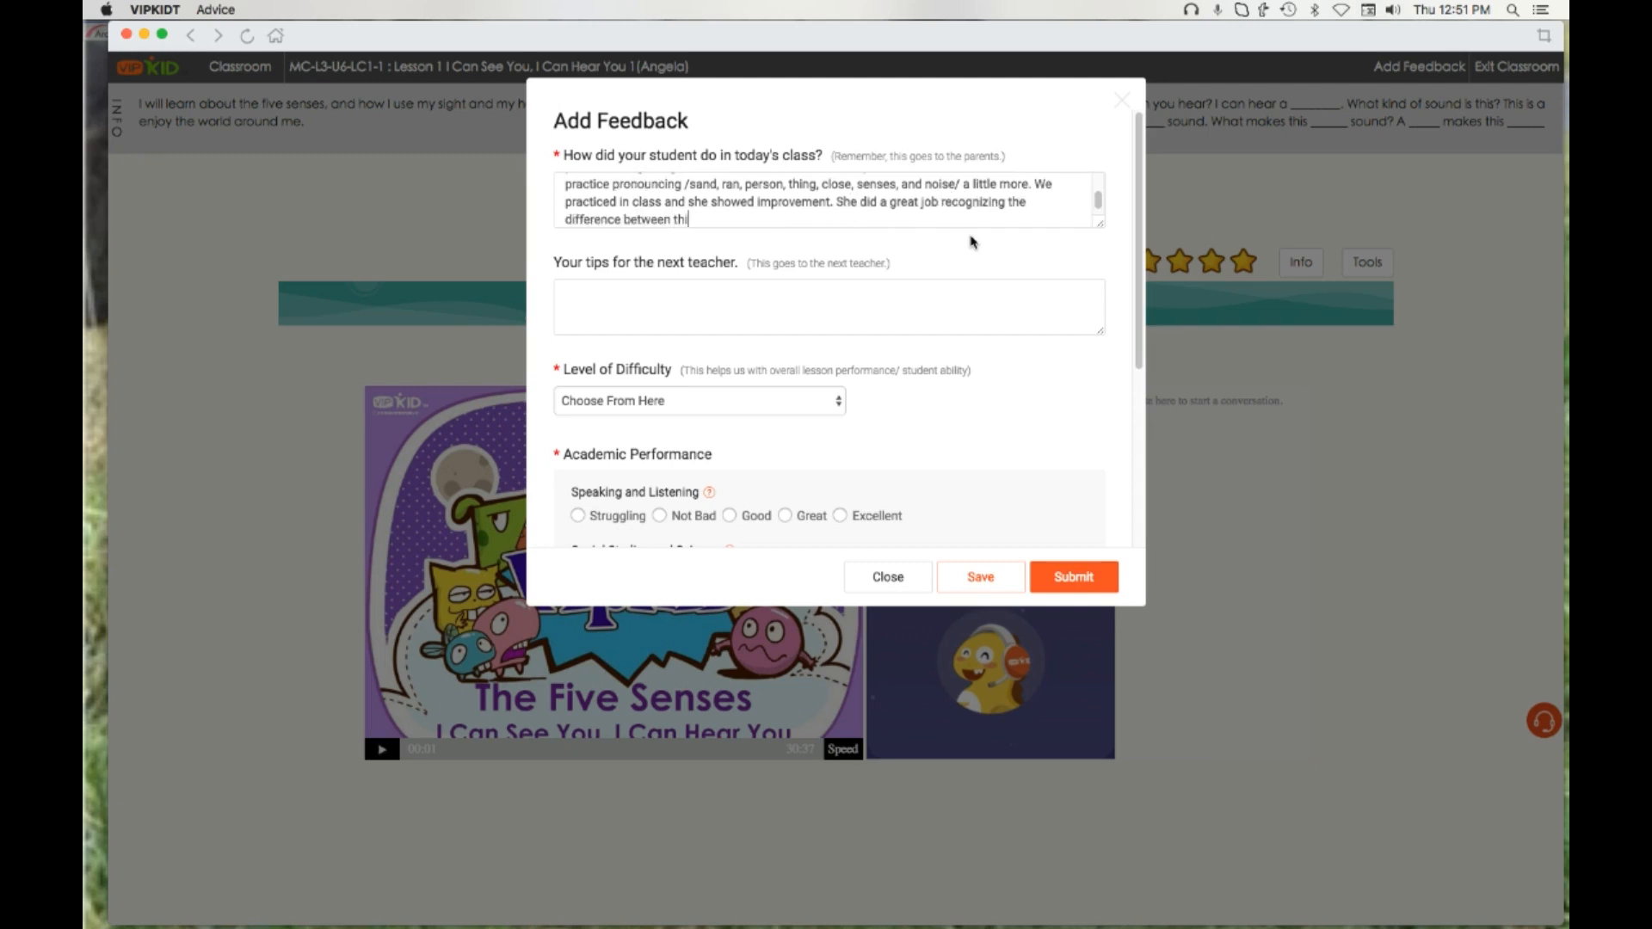
text(s and that)
drag(836, 202, 687, 221)
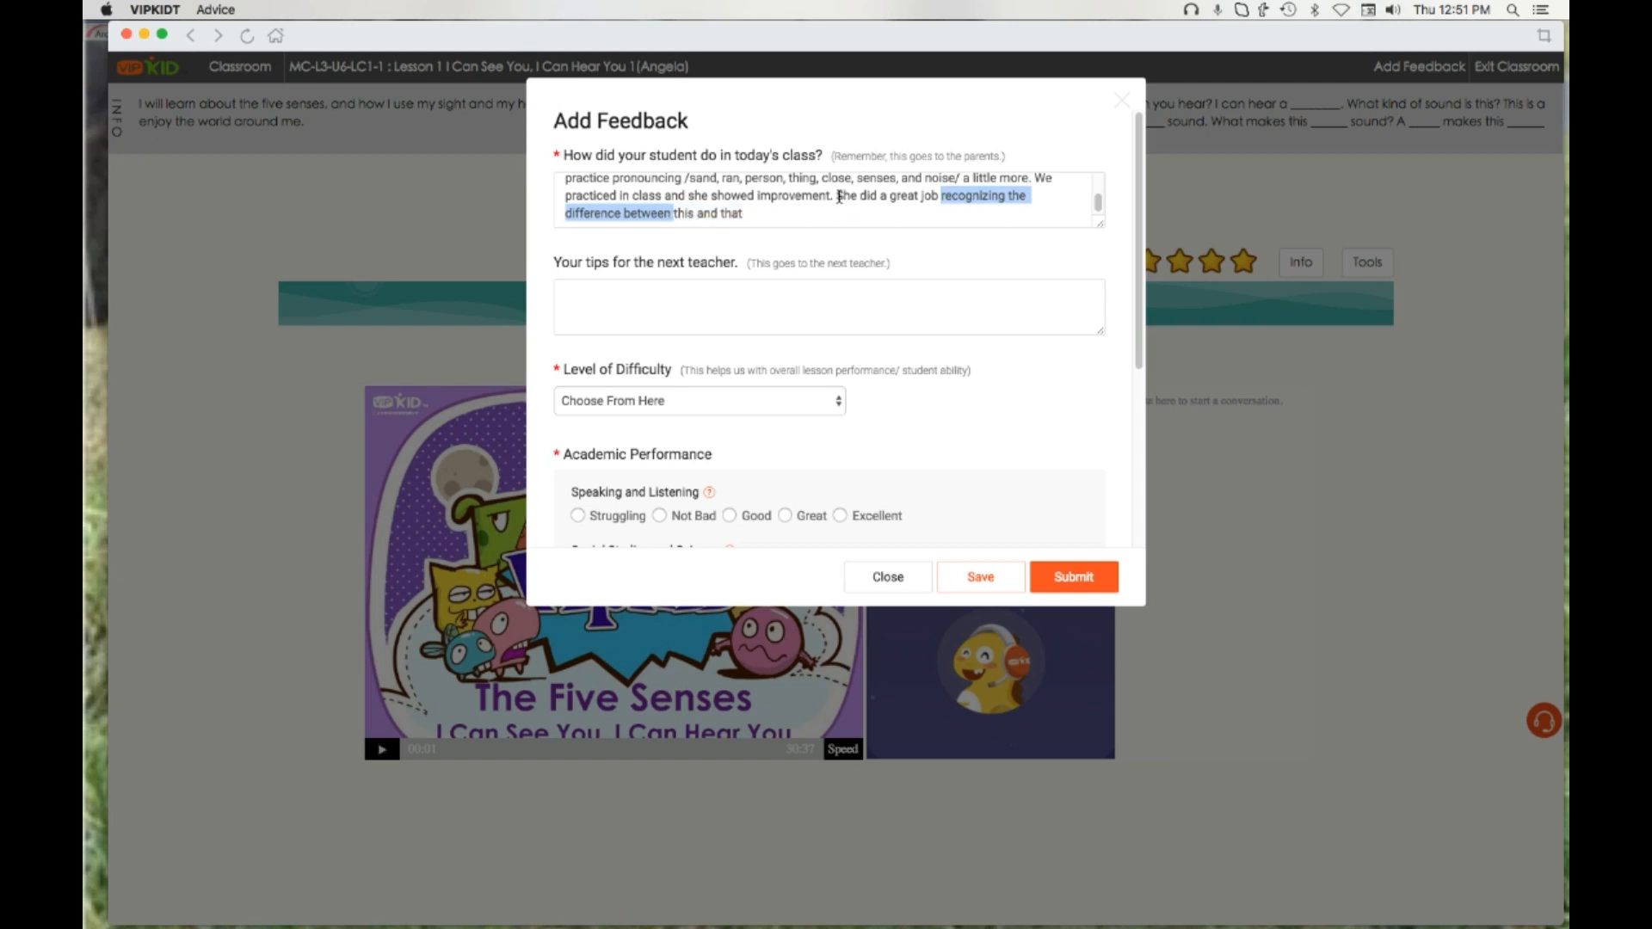
drag(837, 196, 934, 196)
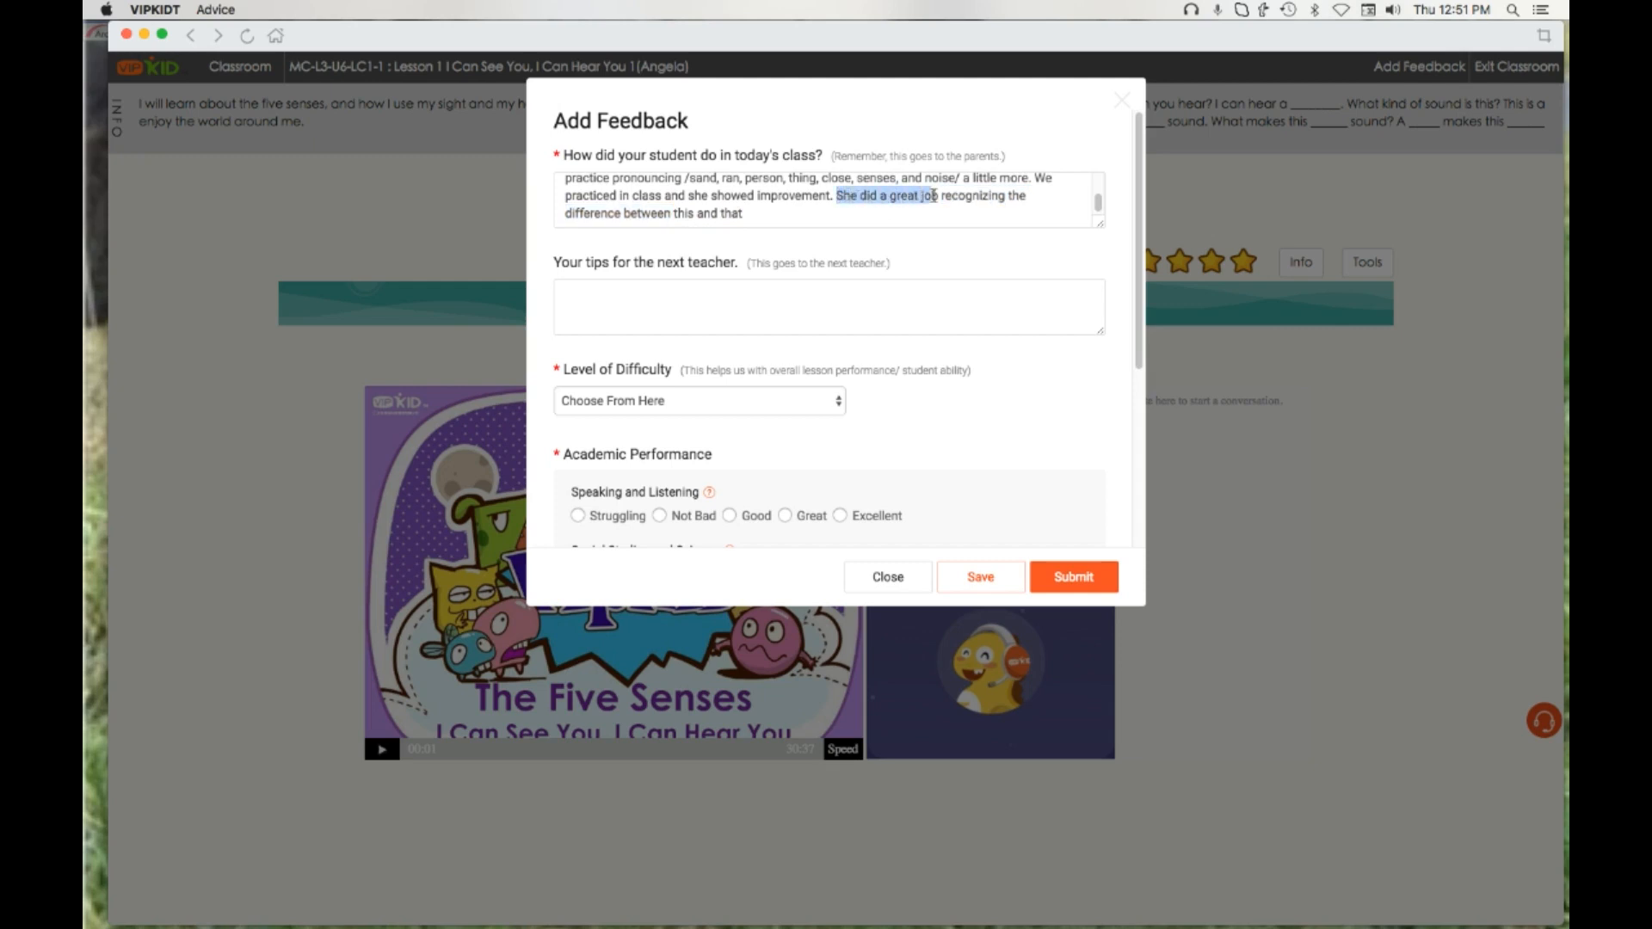
click(868, 197)
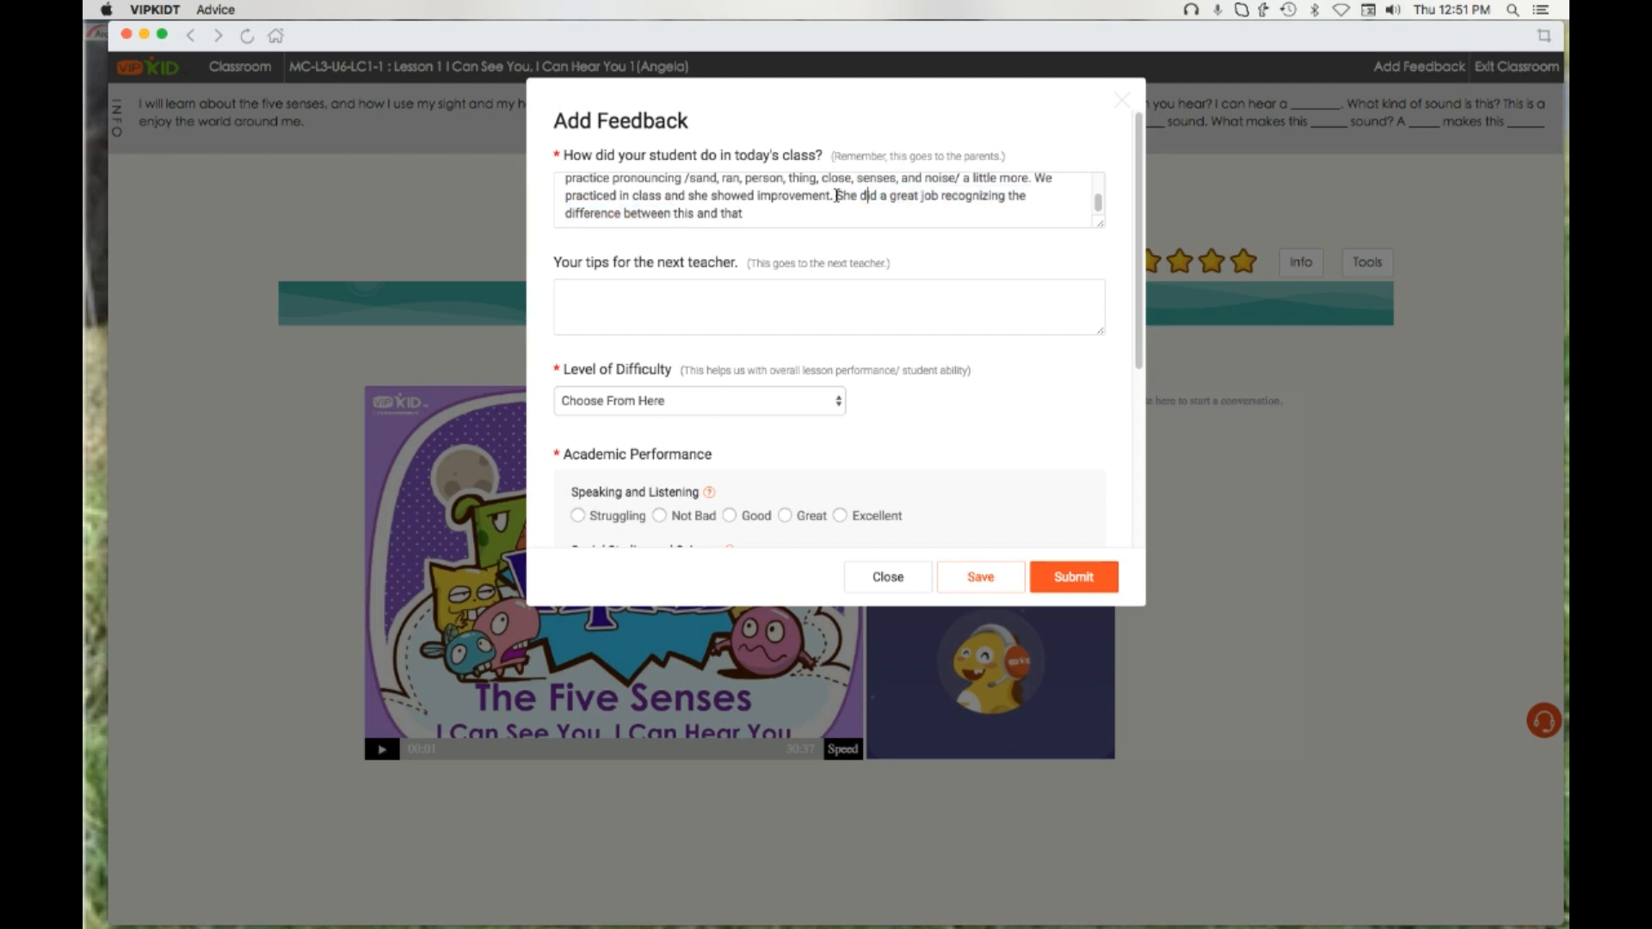
drag(837, 196, 677, 216)
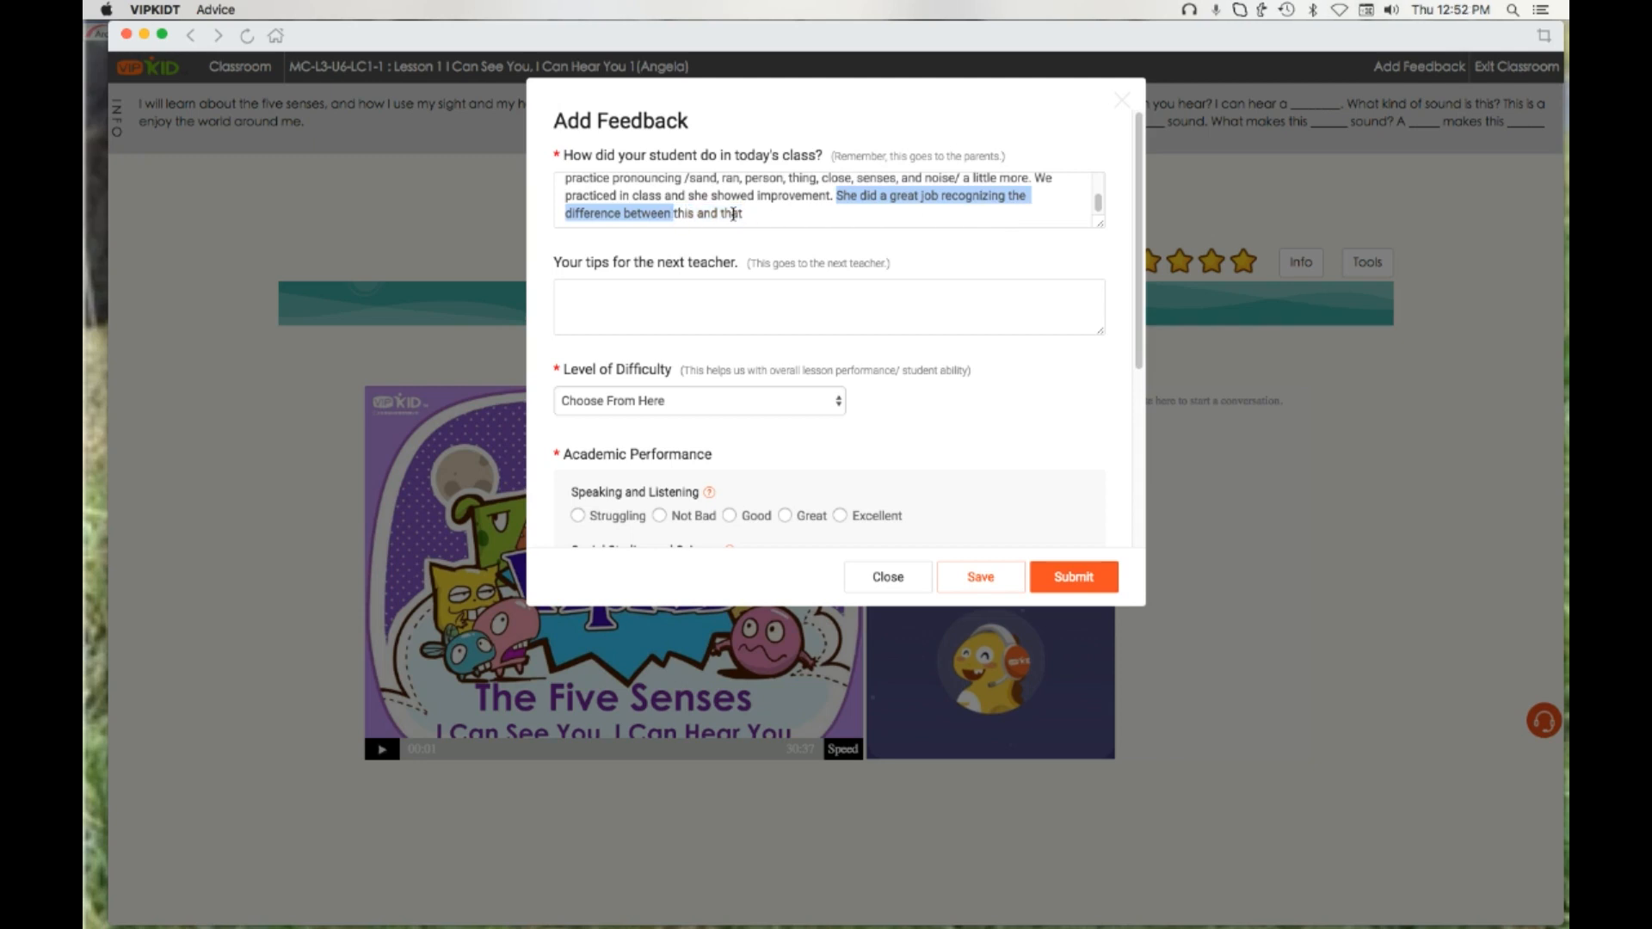
drag(835, 196, 759, 216)
End the sentence "recognizing the difference between this and that" with a period
click(760, 218)
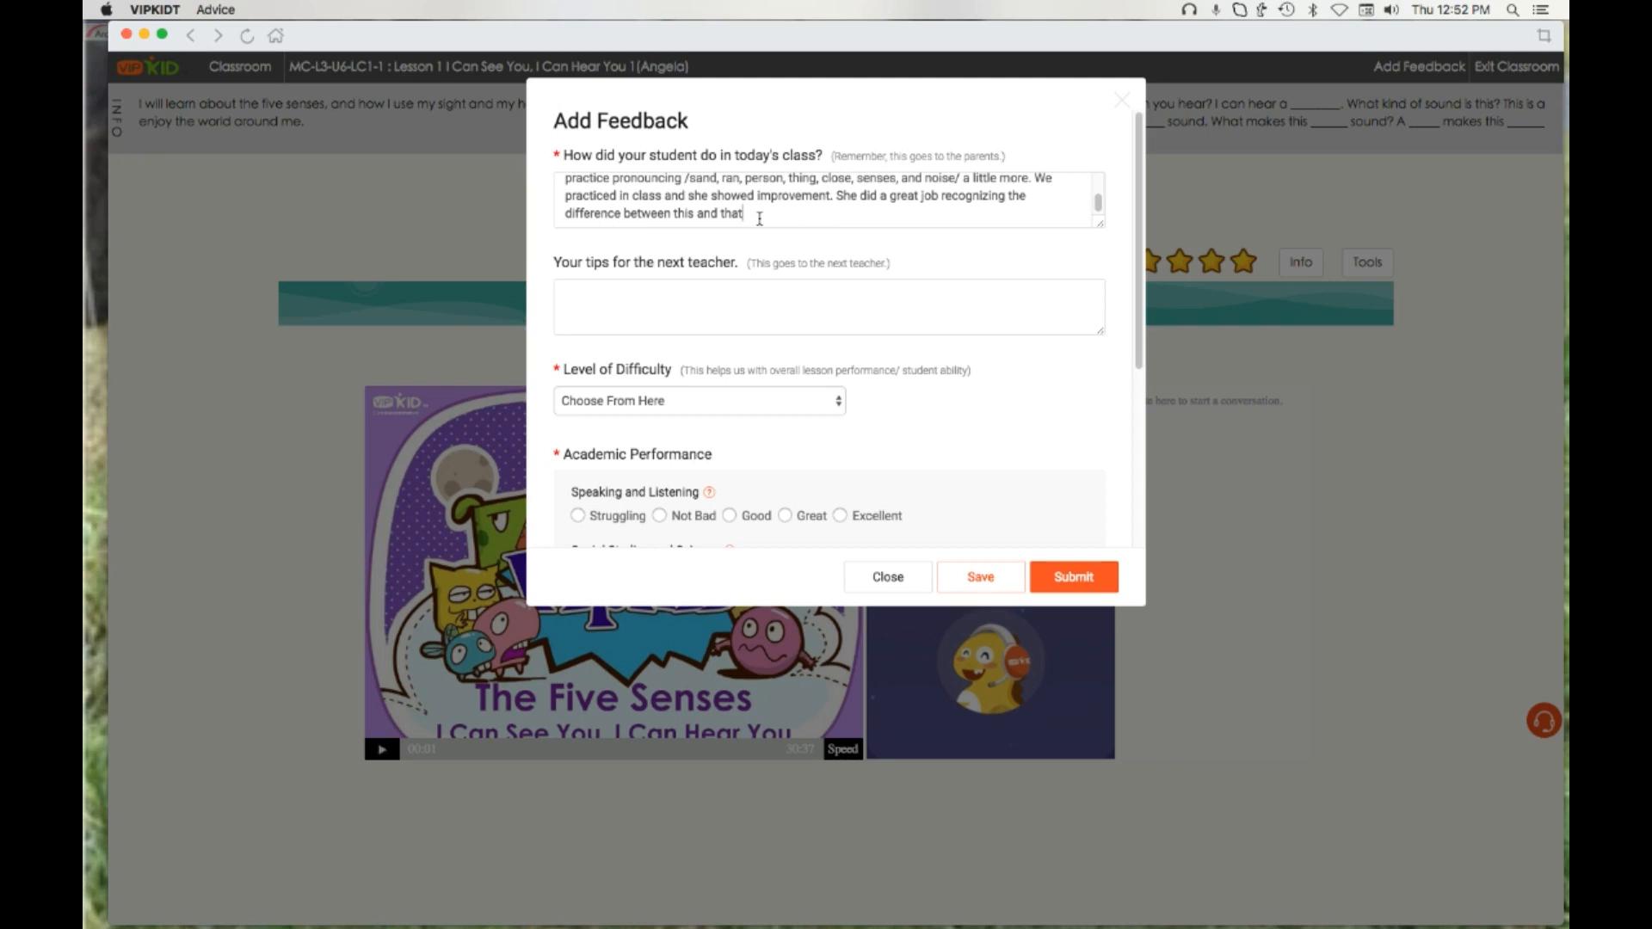
text(.)
text( A little more)
key(BackSpace)
key(BackSpace)
key(BackSpace)
key(BackSpace)
key(BackSpace)
key(BackSpace)
key(BackSpace)
key(BackSpace)
key(BackSpace)
key(BackSpace)
key(BackSpace)
key(BackSpace)
key(BackSpace)
Add the closing "I look forward to seeing NAME in the next class!" with the teacher's signature, and replace NAME with the student's name
text(viI look forward to seeing NAME in the next class! - Teacher Ashley BW)
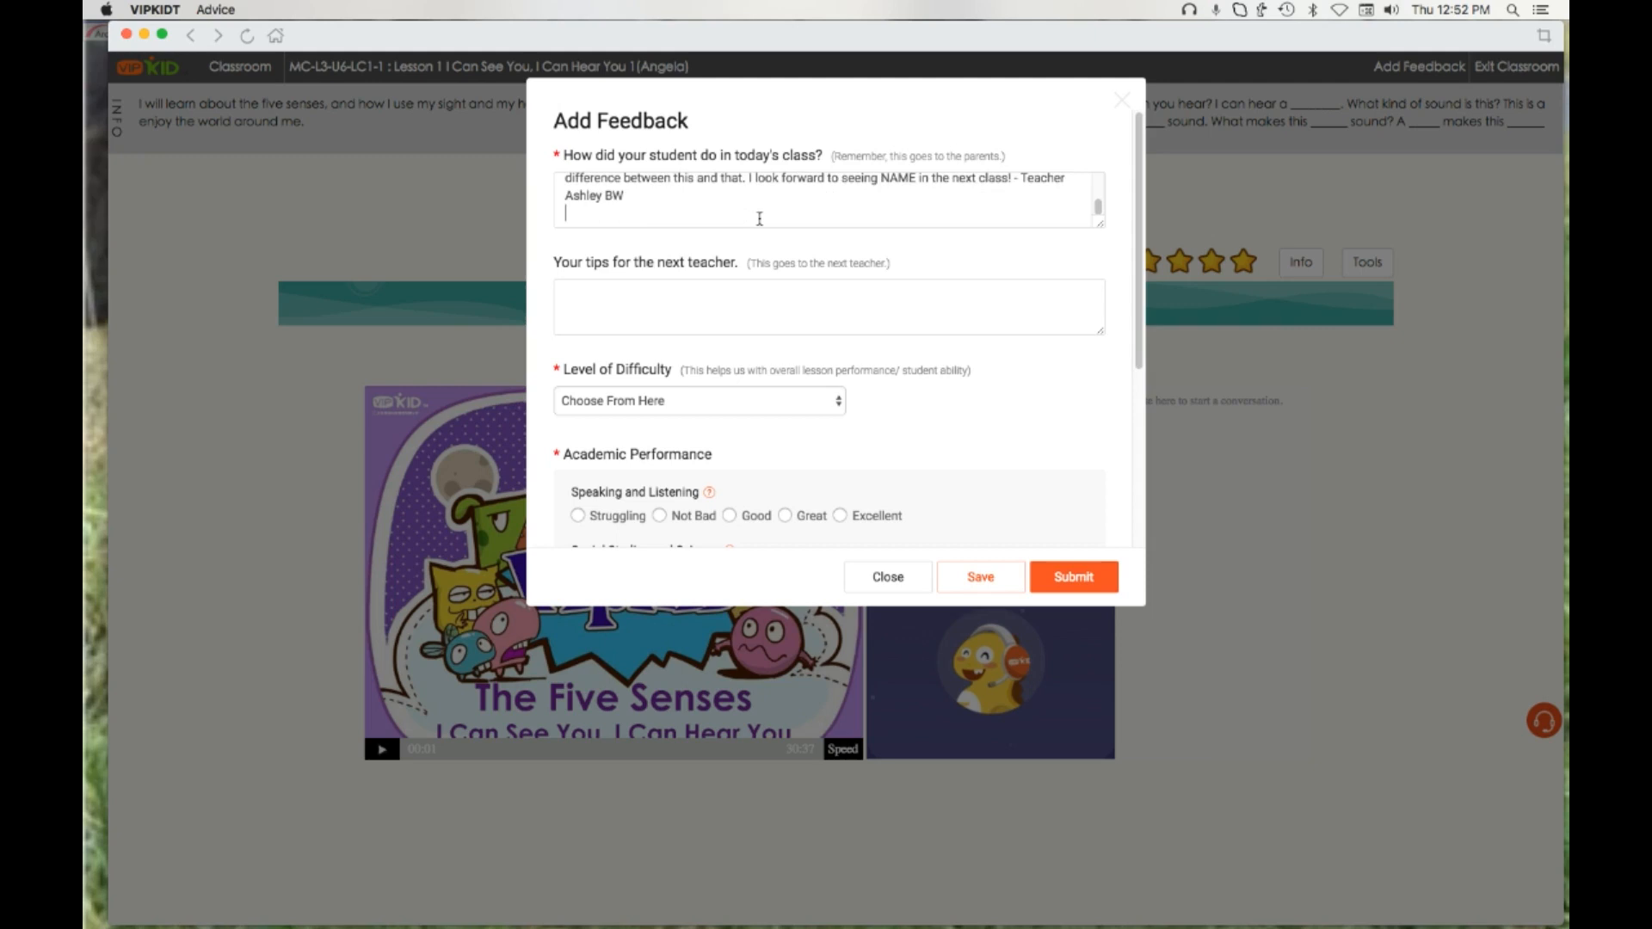
click(917, 181)
key(BackSpace)
key(BackSpace)
key(BackSpace)
key(BackSpace)
text(Anglea)
key(BackSpace)
key(BackSpace)
key(BackSpace)
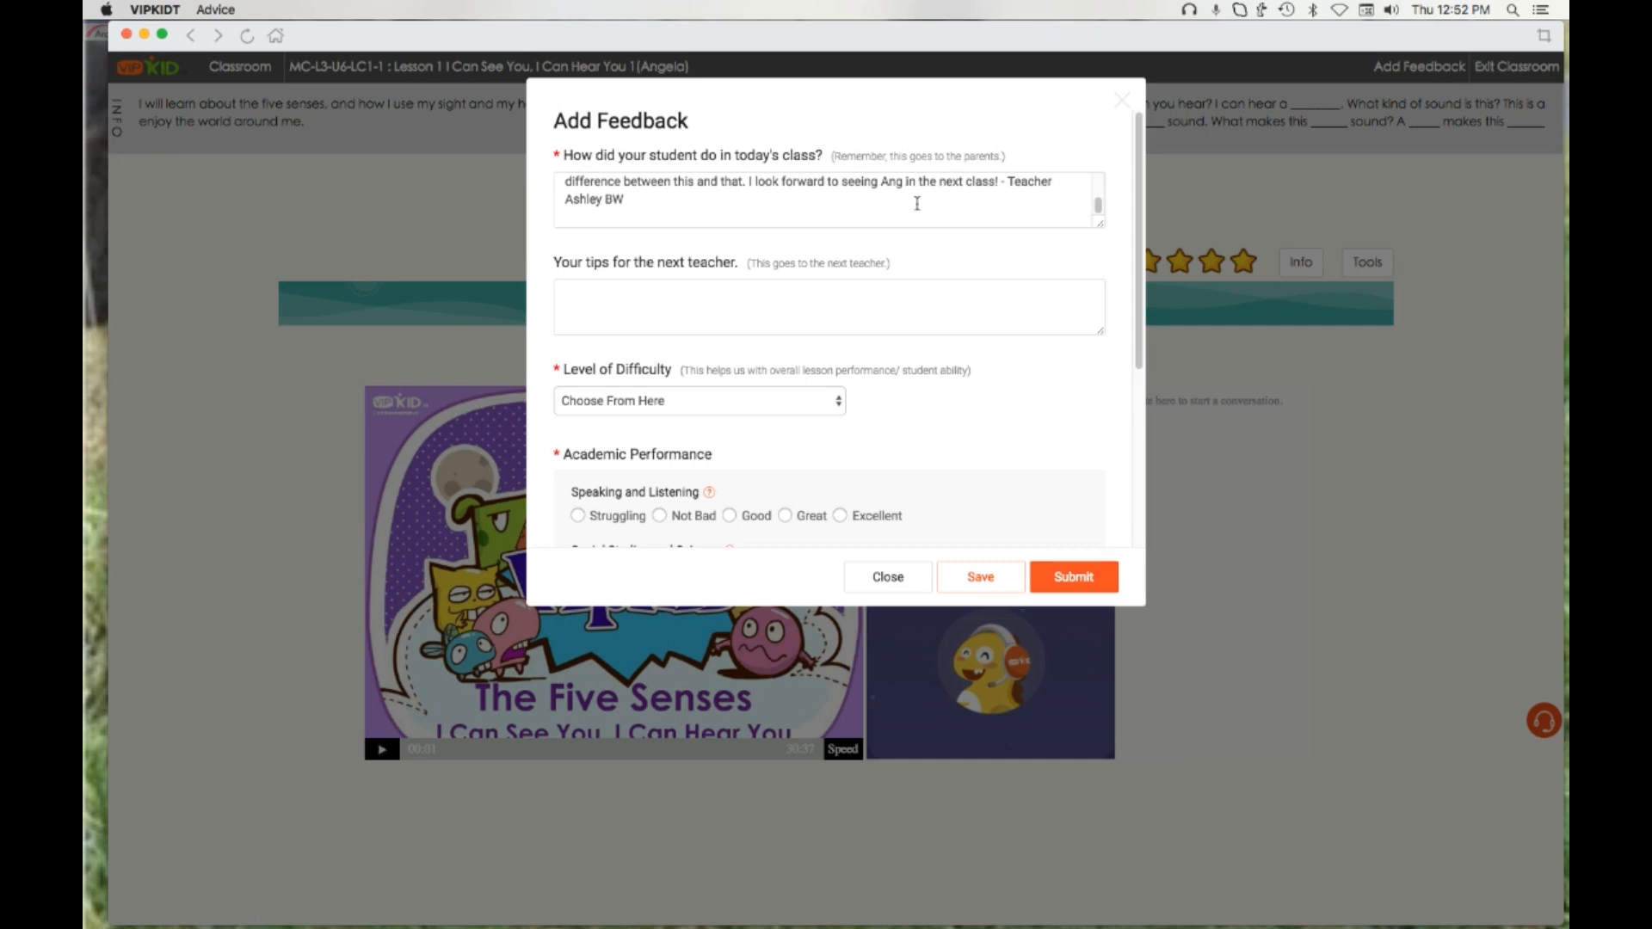
text(ela)
Review the end of the parent feedback and remove the empty line after the teacher's signature
click(711, 209)
drag(1097, 206, 1096, 199)
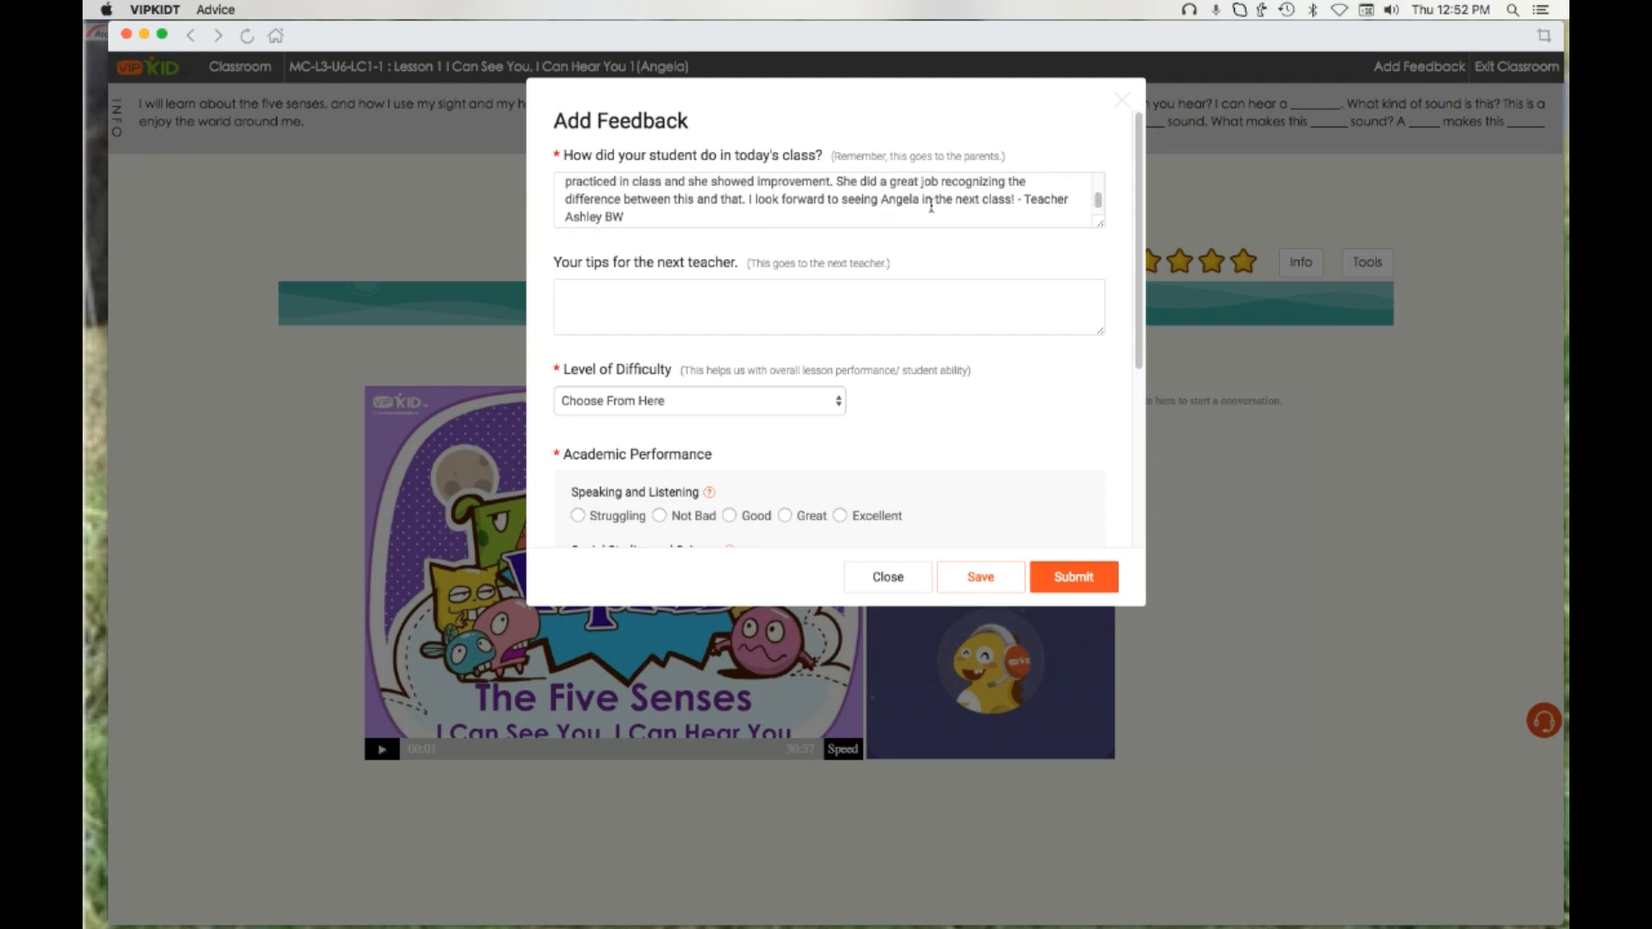
mouse_move(1096, 201)
mouse_down()
mouse_move(1098, 184)
mouse_move(1097, 211)
mouse_up()
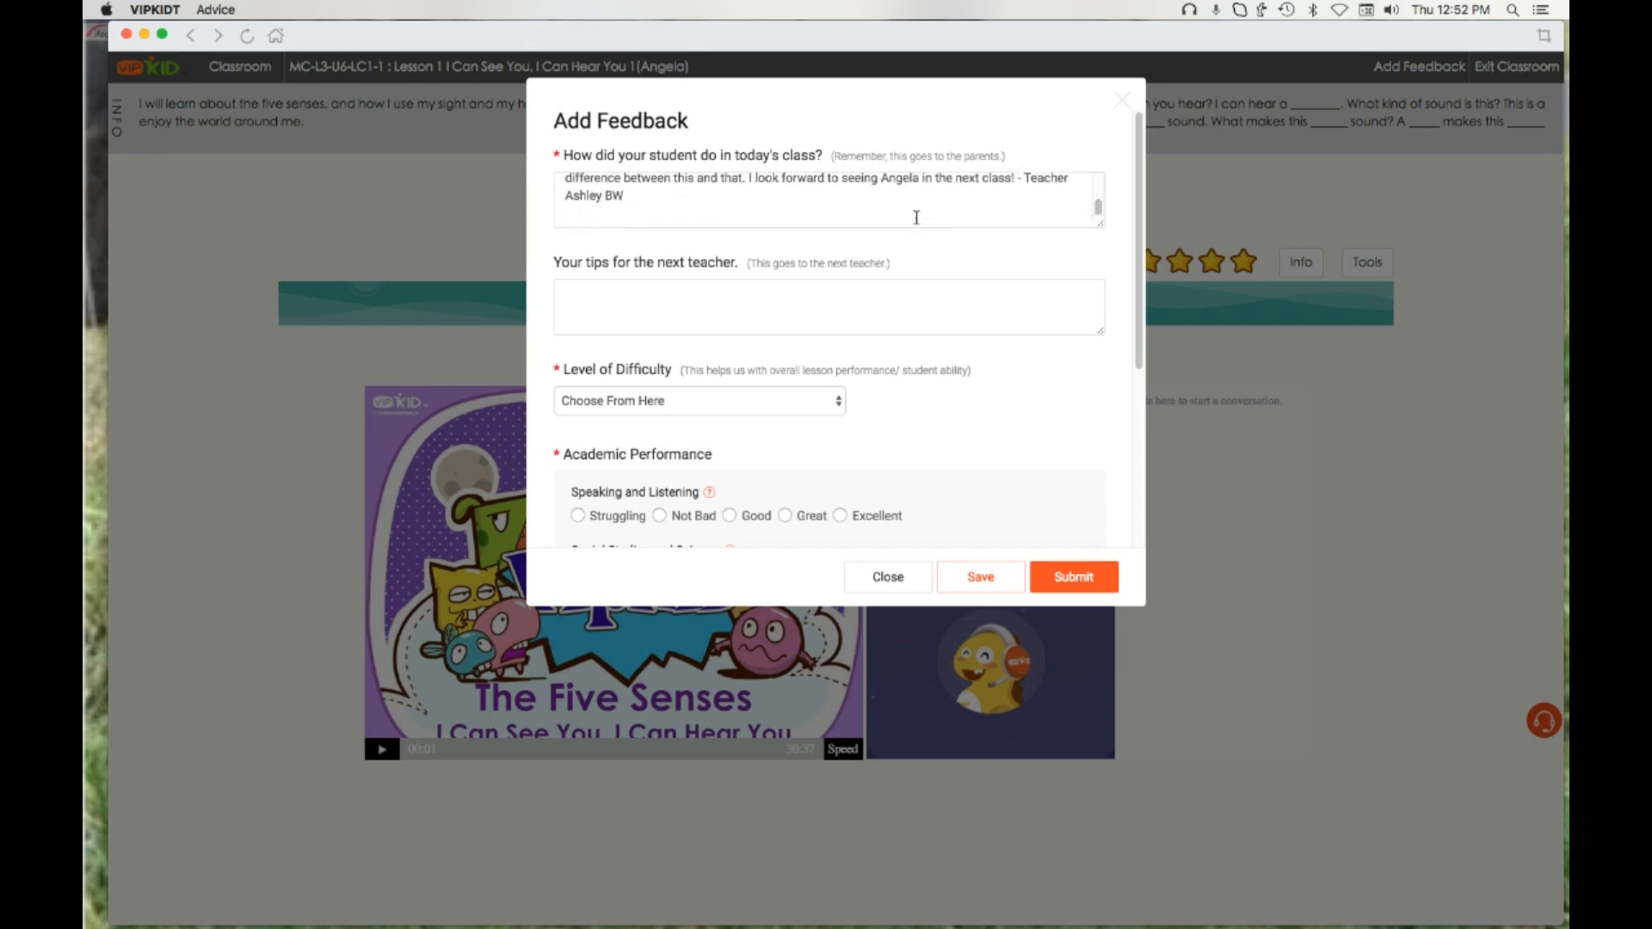
key(BackSpace)
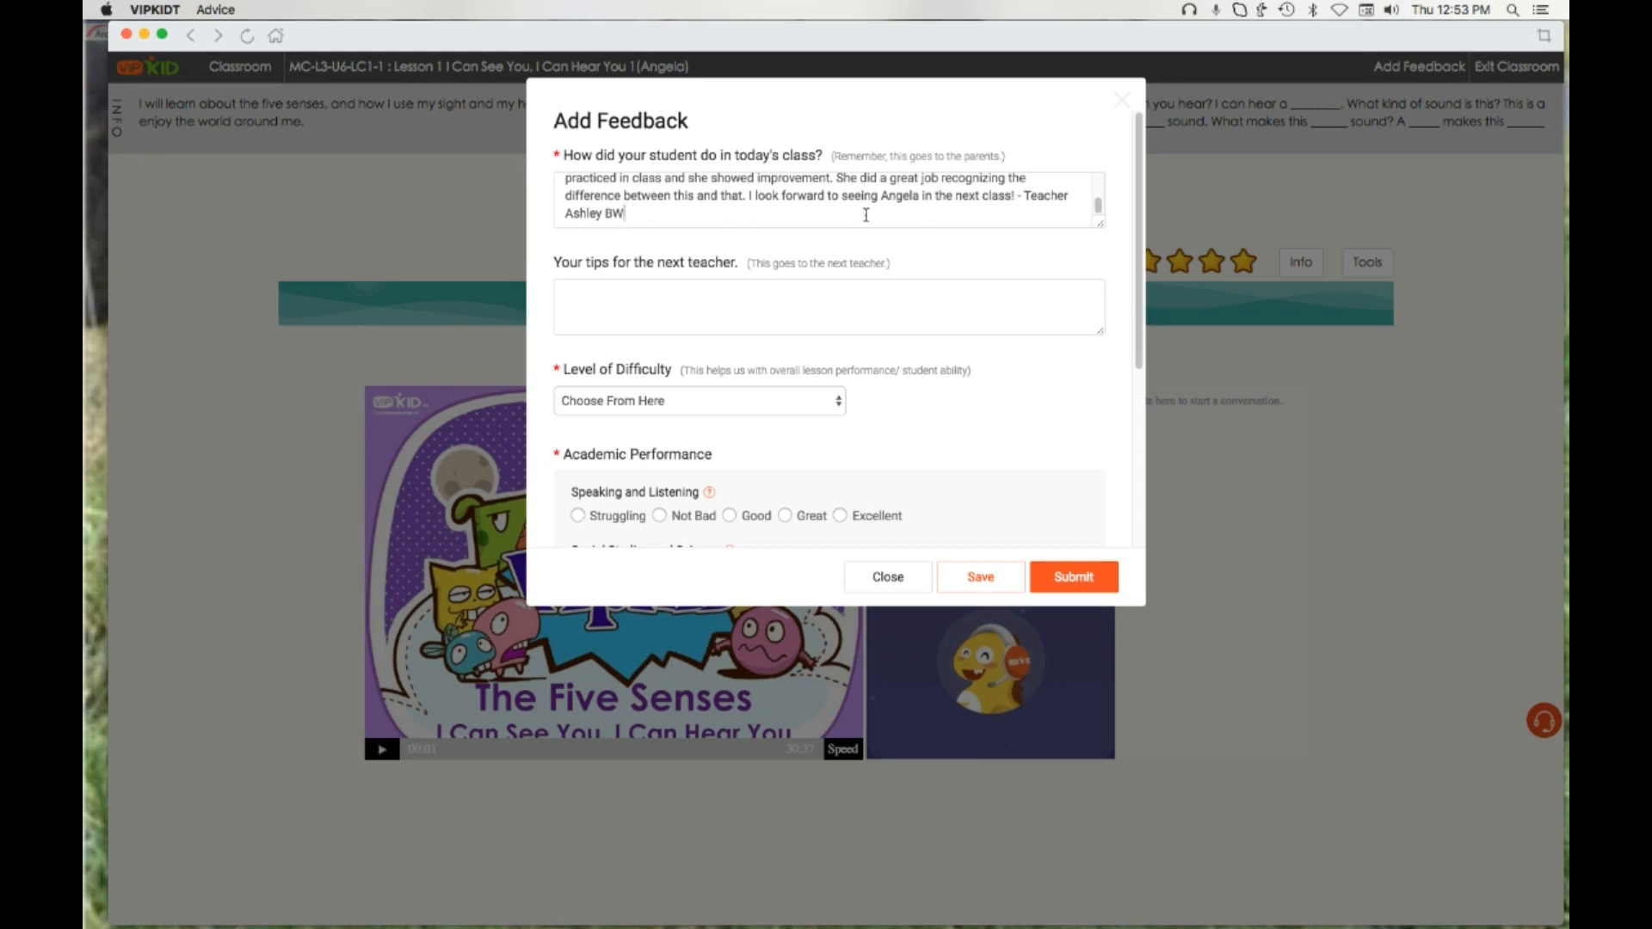
Copy the entire parent feedback and paste it into the tips for the next teacher
mouse_move(1097, 204)
mouse_down()
mouse_move(1099, 189)
mouse_move(1097, 207)
mouse_up()
drag(655, 214, 566, 175)
right_click(708, 215)
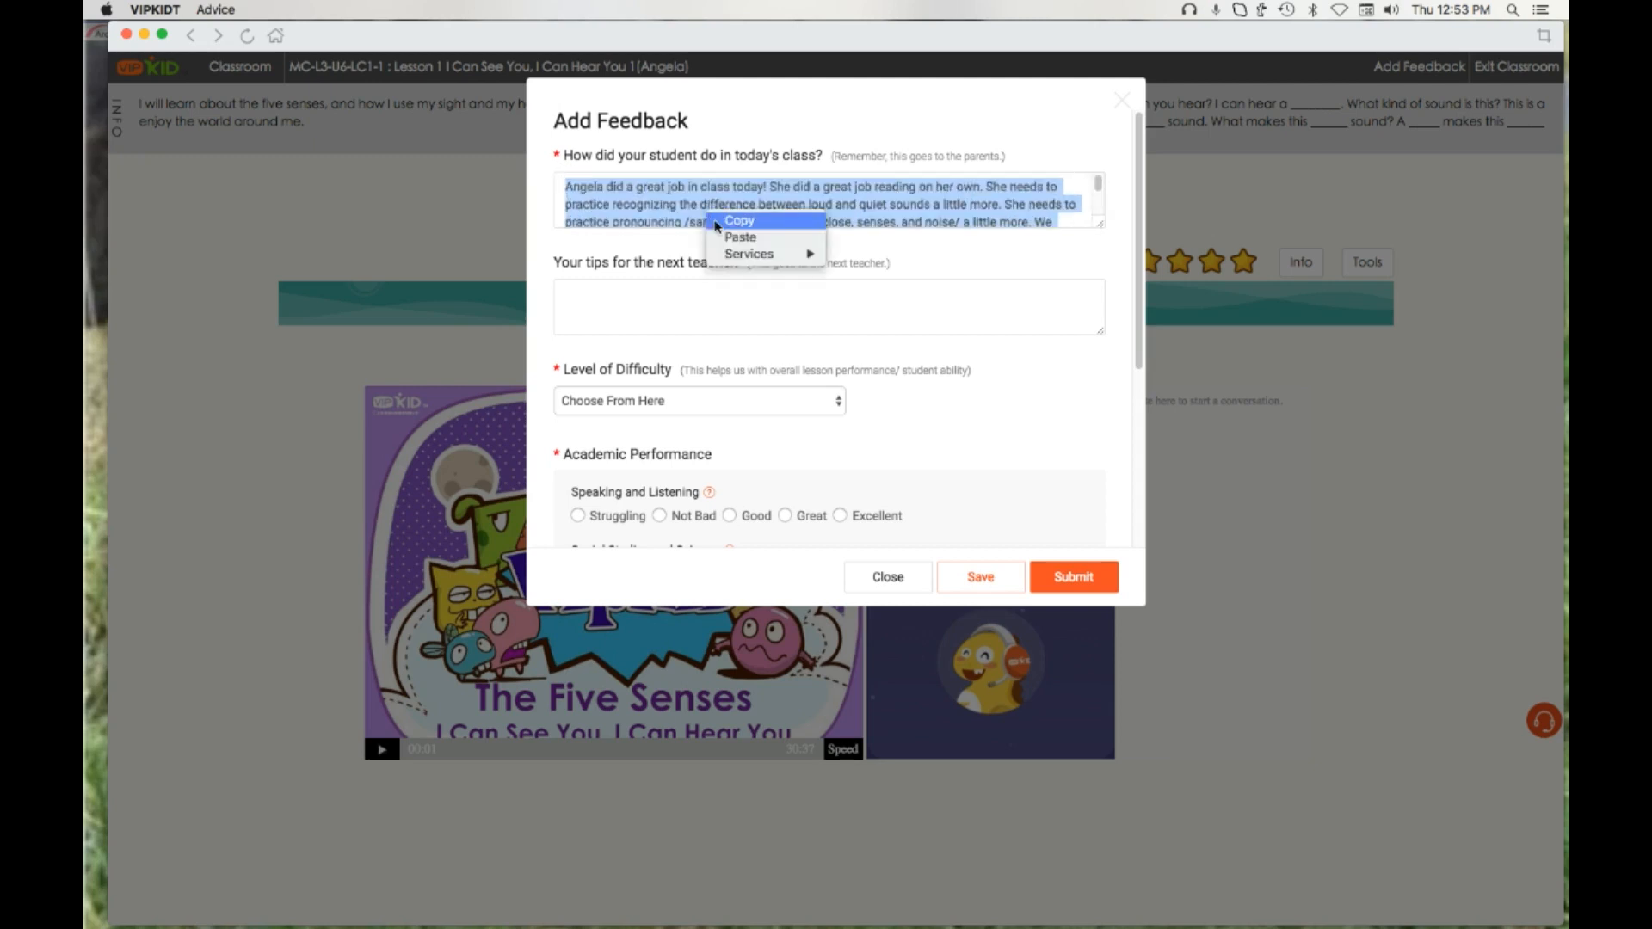
click(738, 222)
click(682, 284)
right_click(682, 284)
click(698, 313)
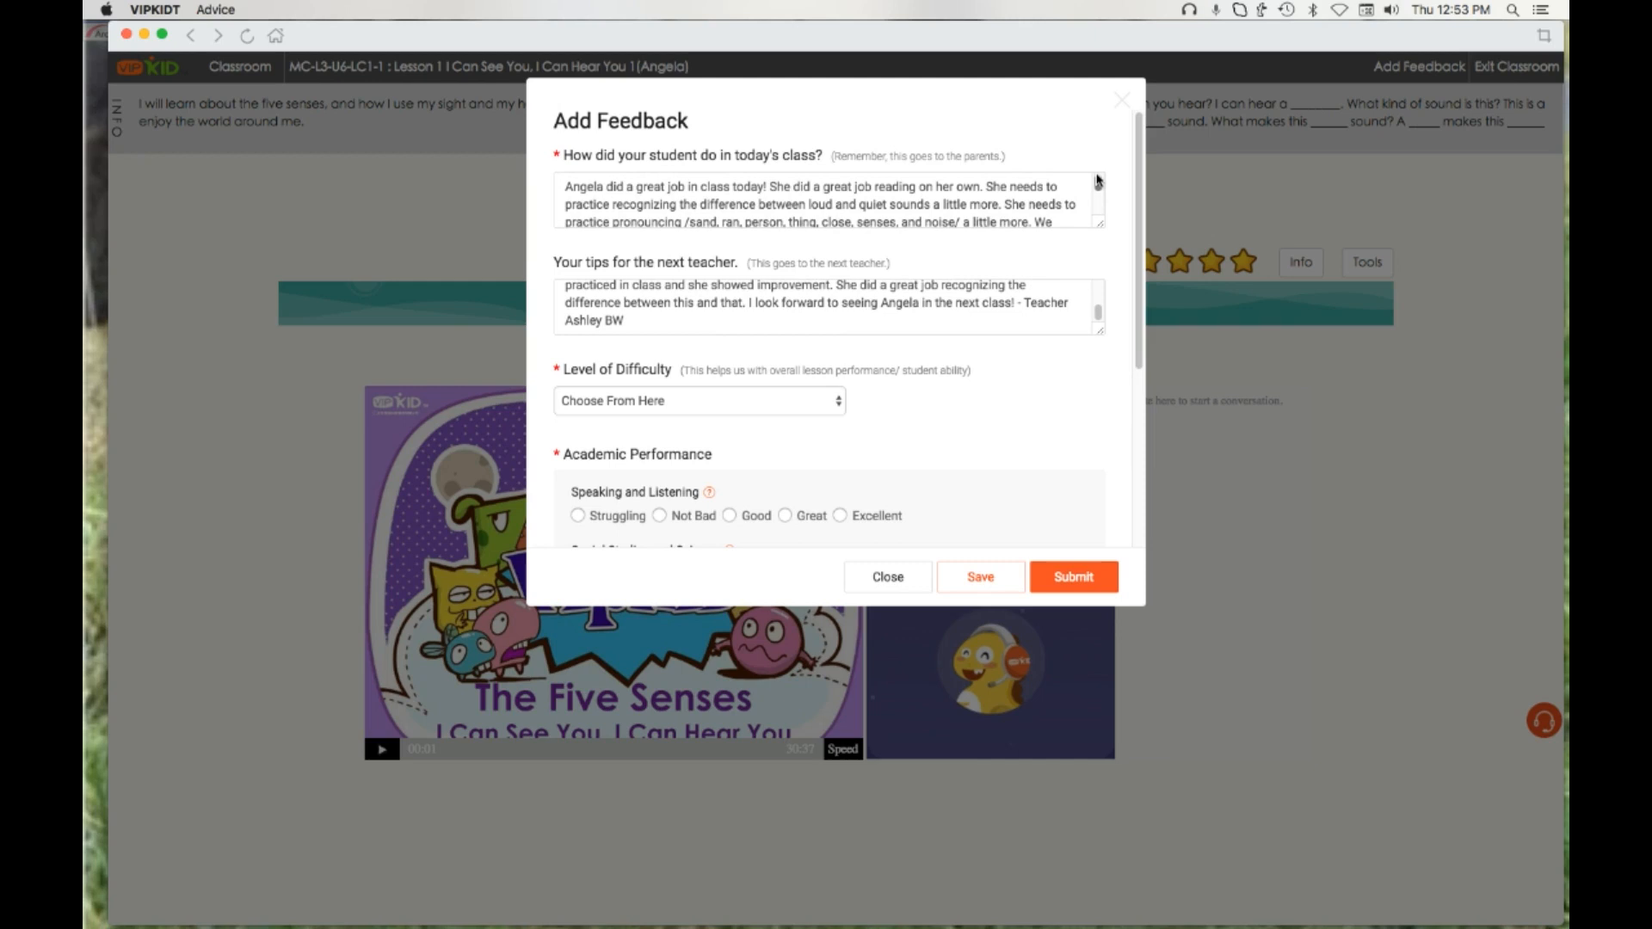
Insert the paragraph asking parents for comments and a five apple rating on a new line below the signature in the parent feedback
drag(1097, 180, 1099, 181)
drag(1100, 188, 1098, 212)
click(675, 211)
key(Return)
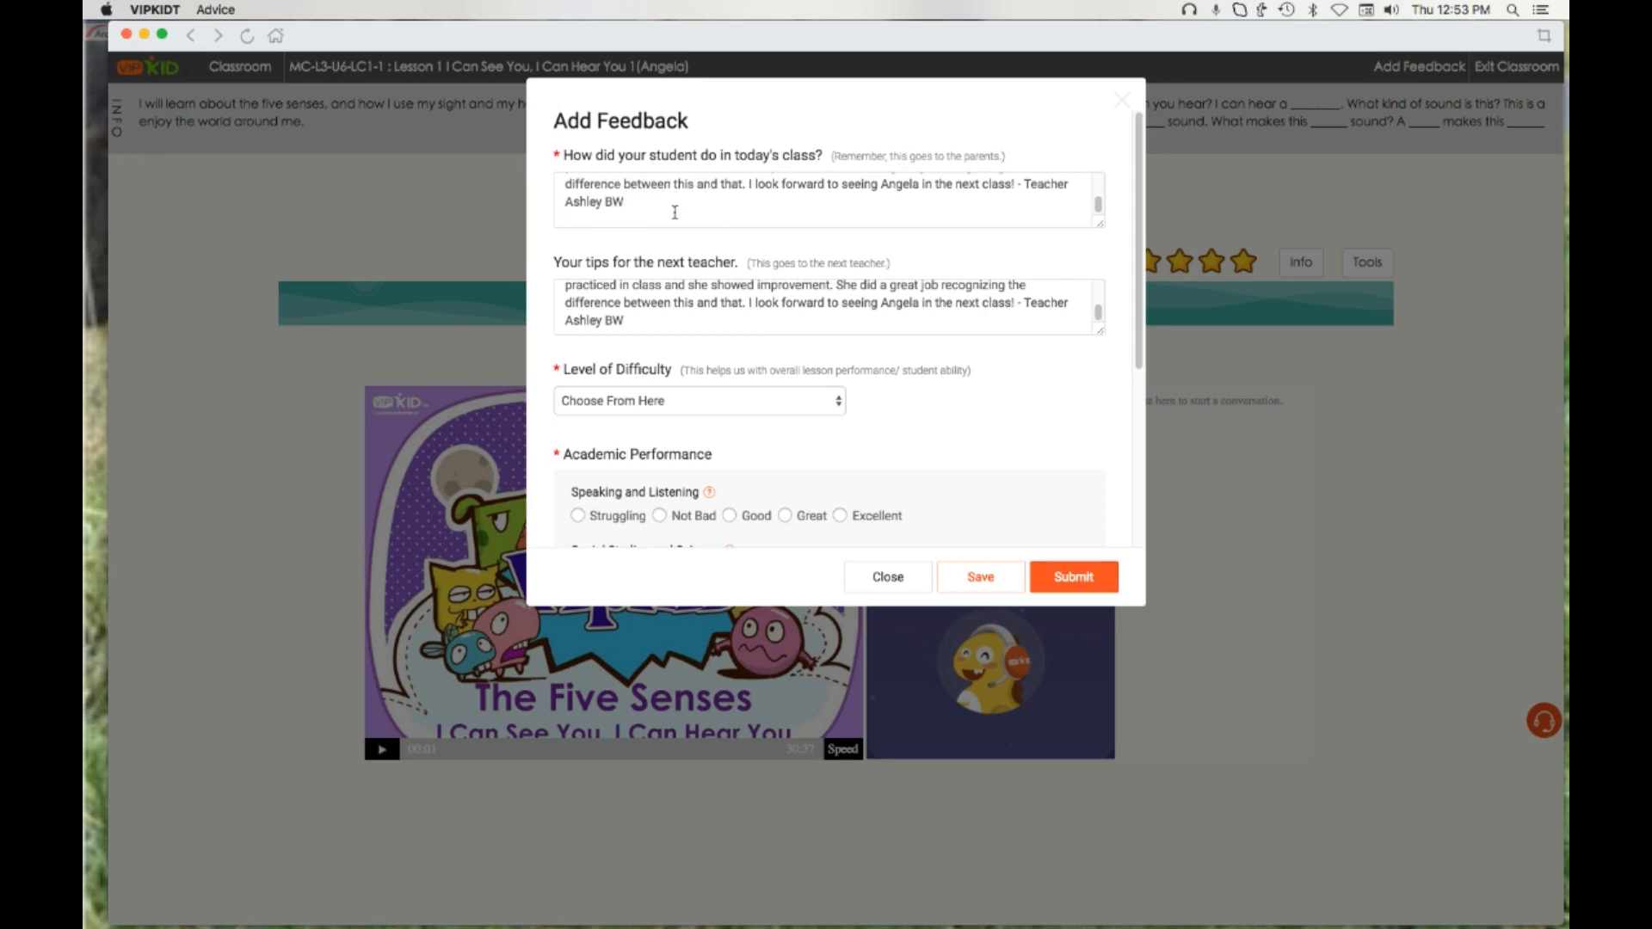
text(v)
key(super+v)
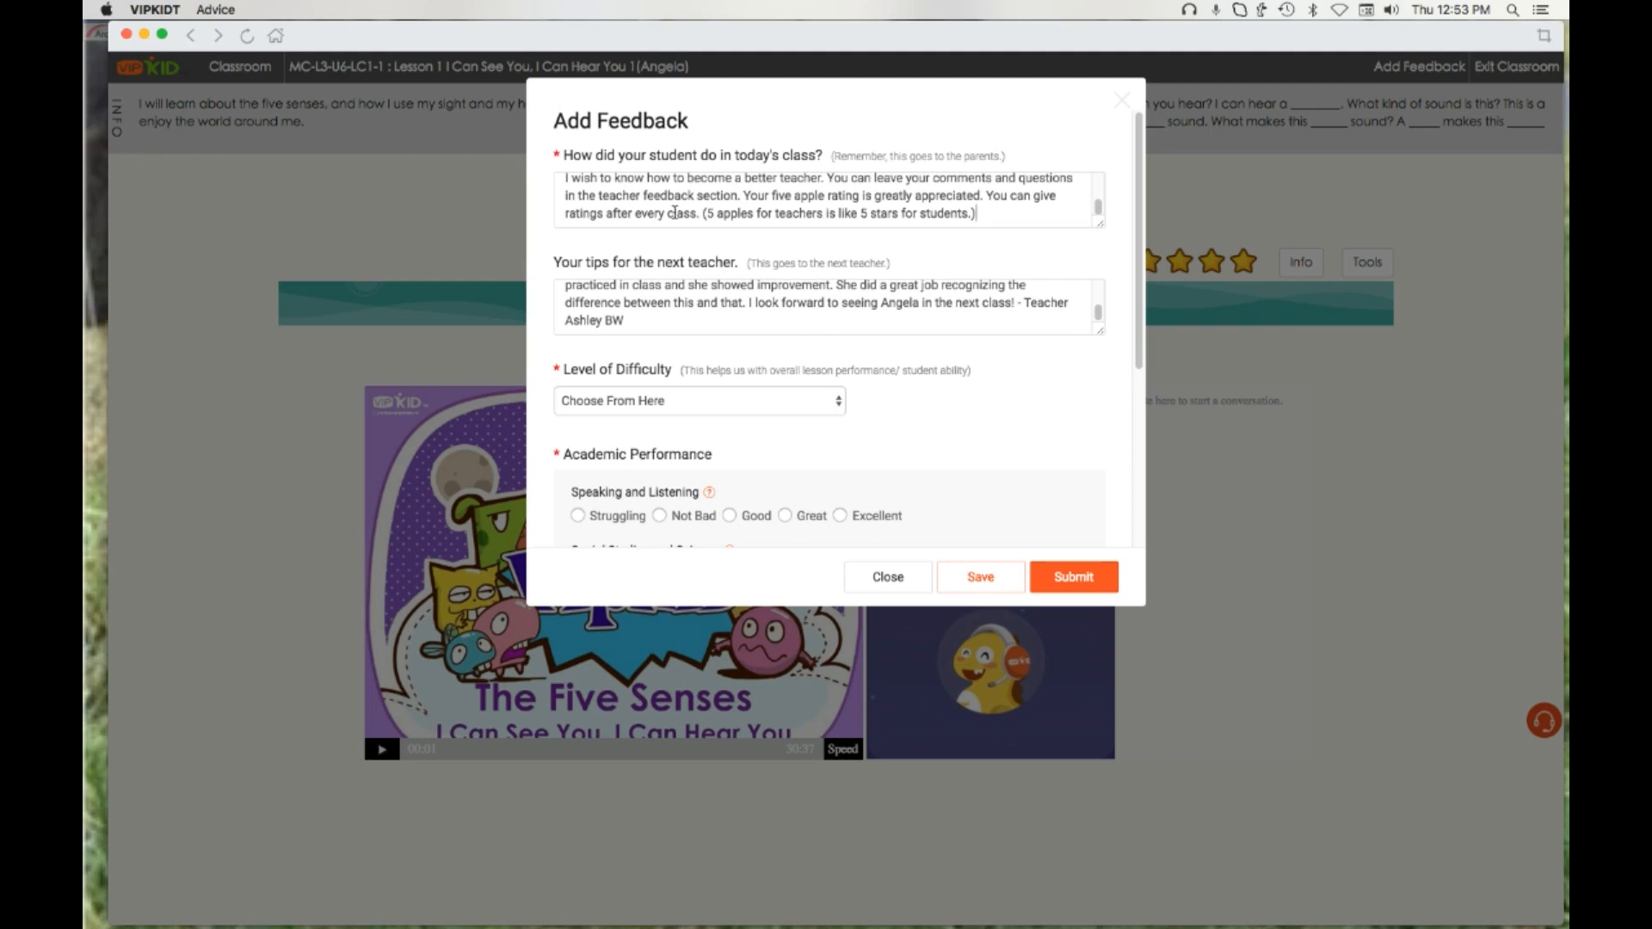
Delete the five apple rating paragraph from the end of the parent feedback
drag(1100, 211, 1098, 210)
drag(997, 214, 564, 179)
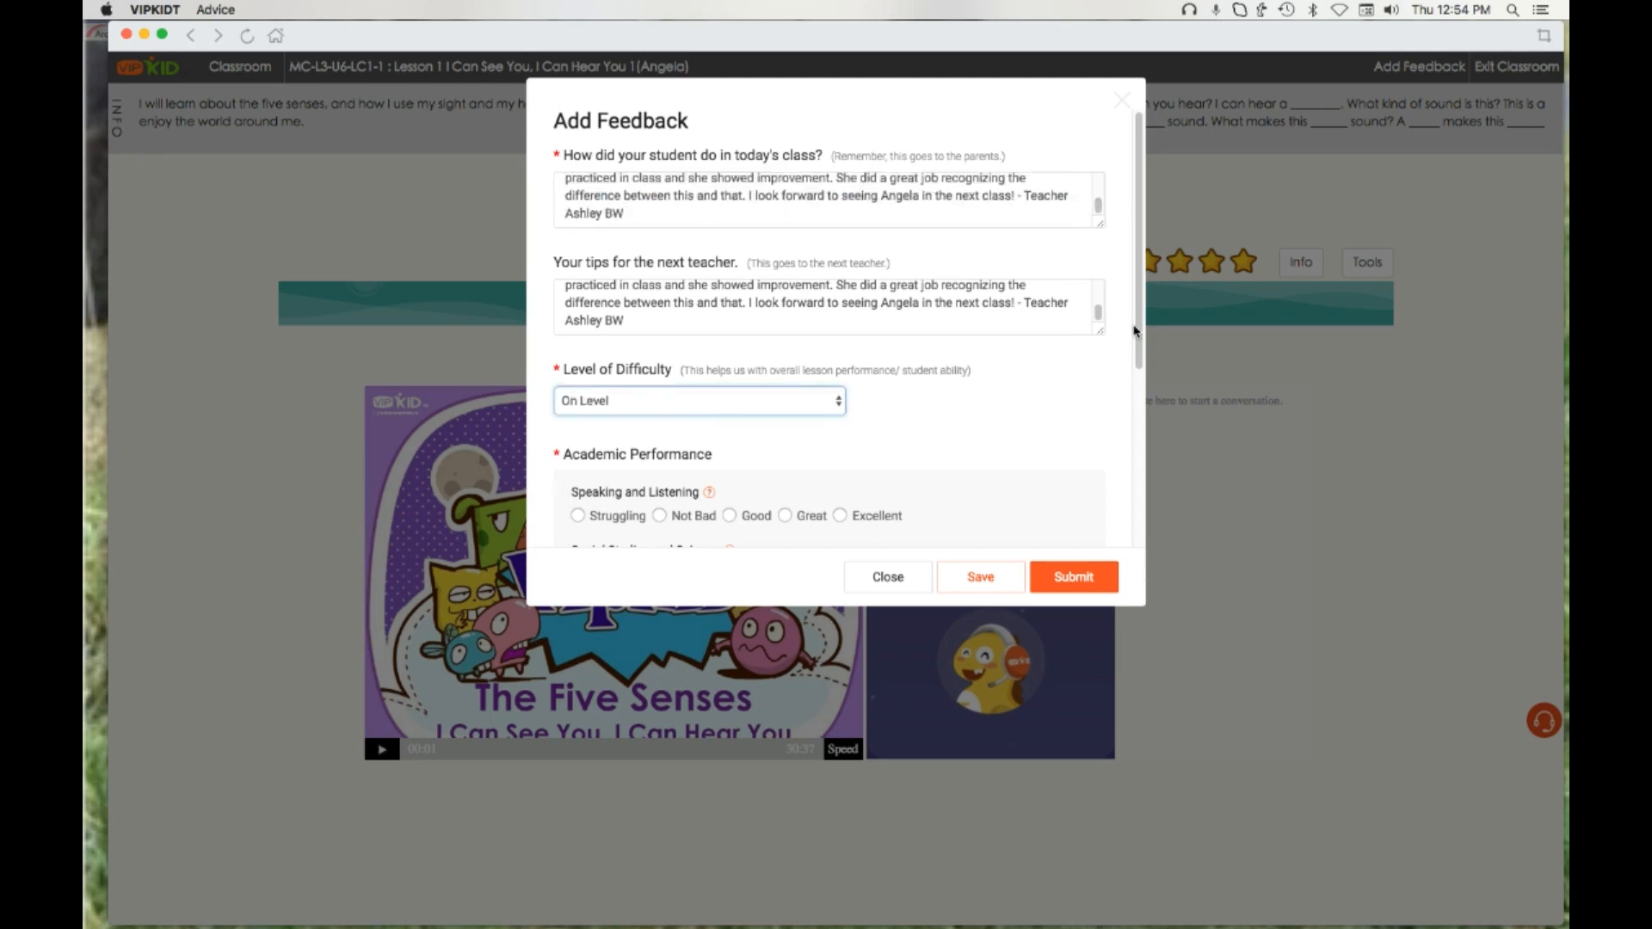
Rate the student's Speaking and Listening performance as Great
drag(1134, 332, 936, 443)
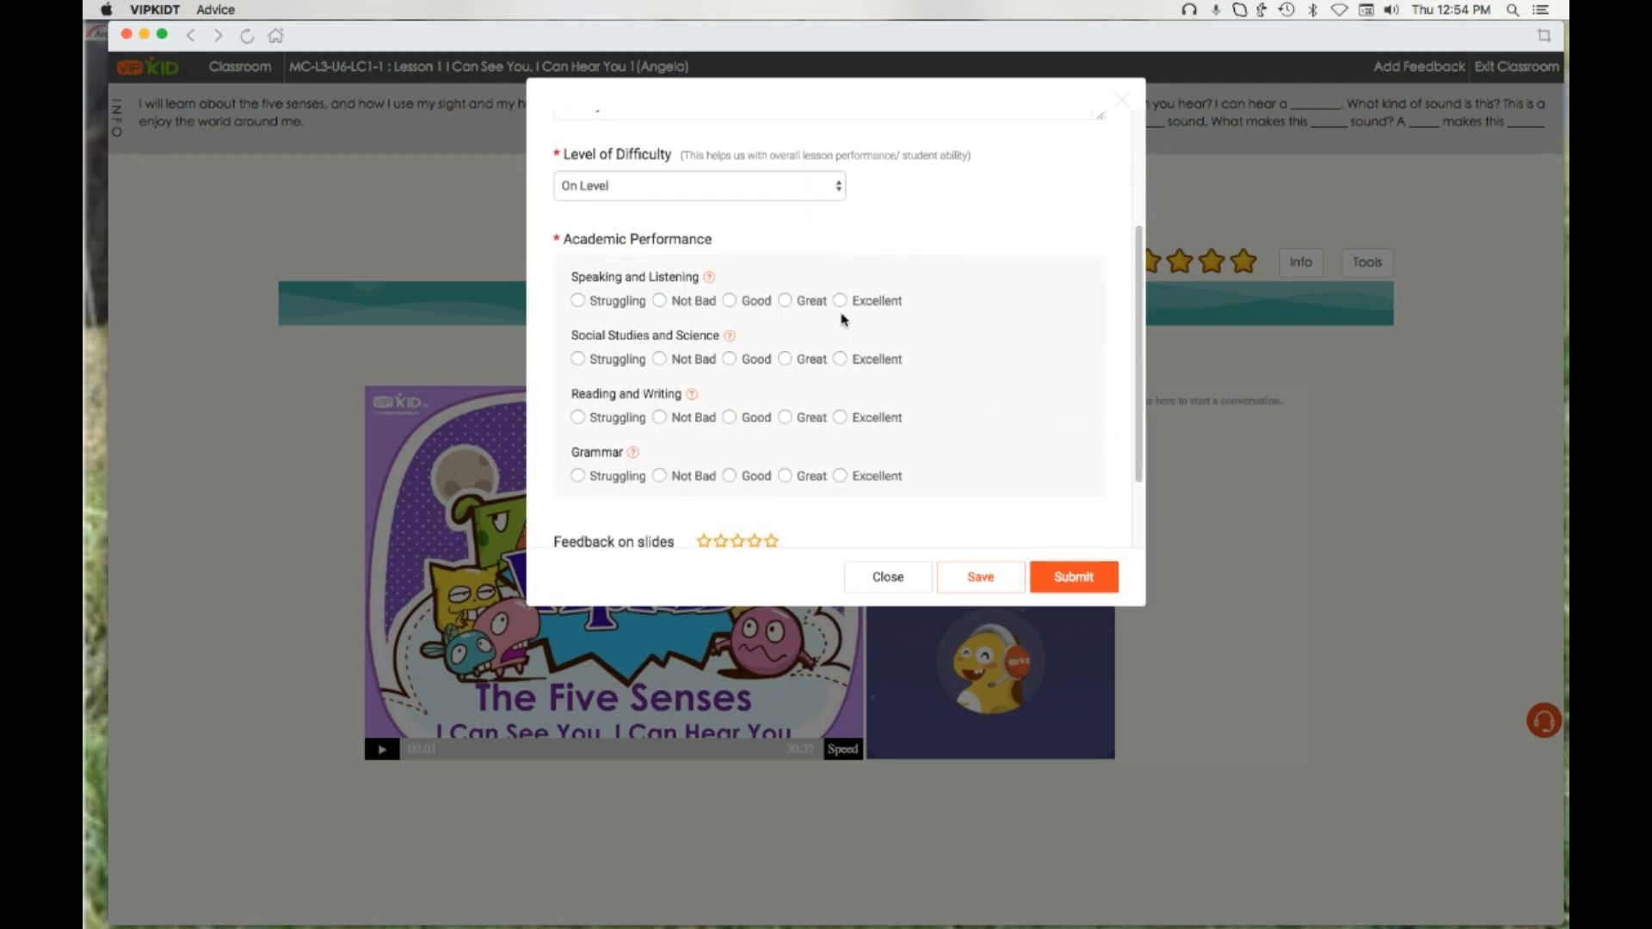
click(785, 301)
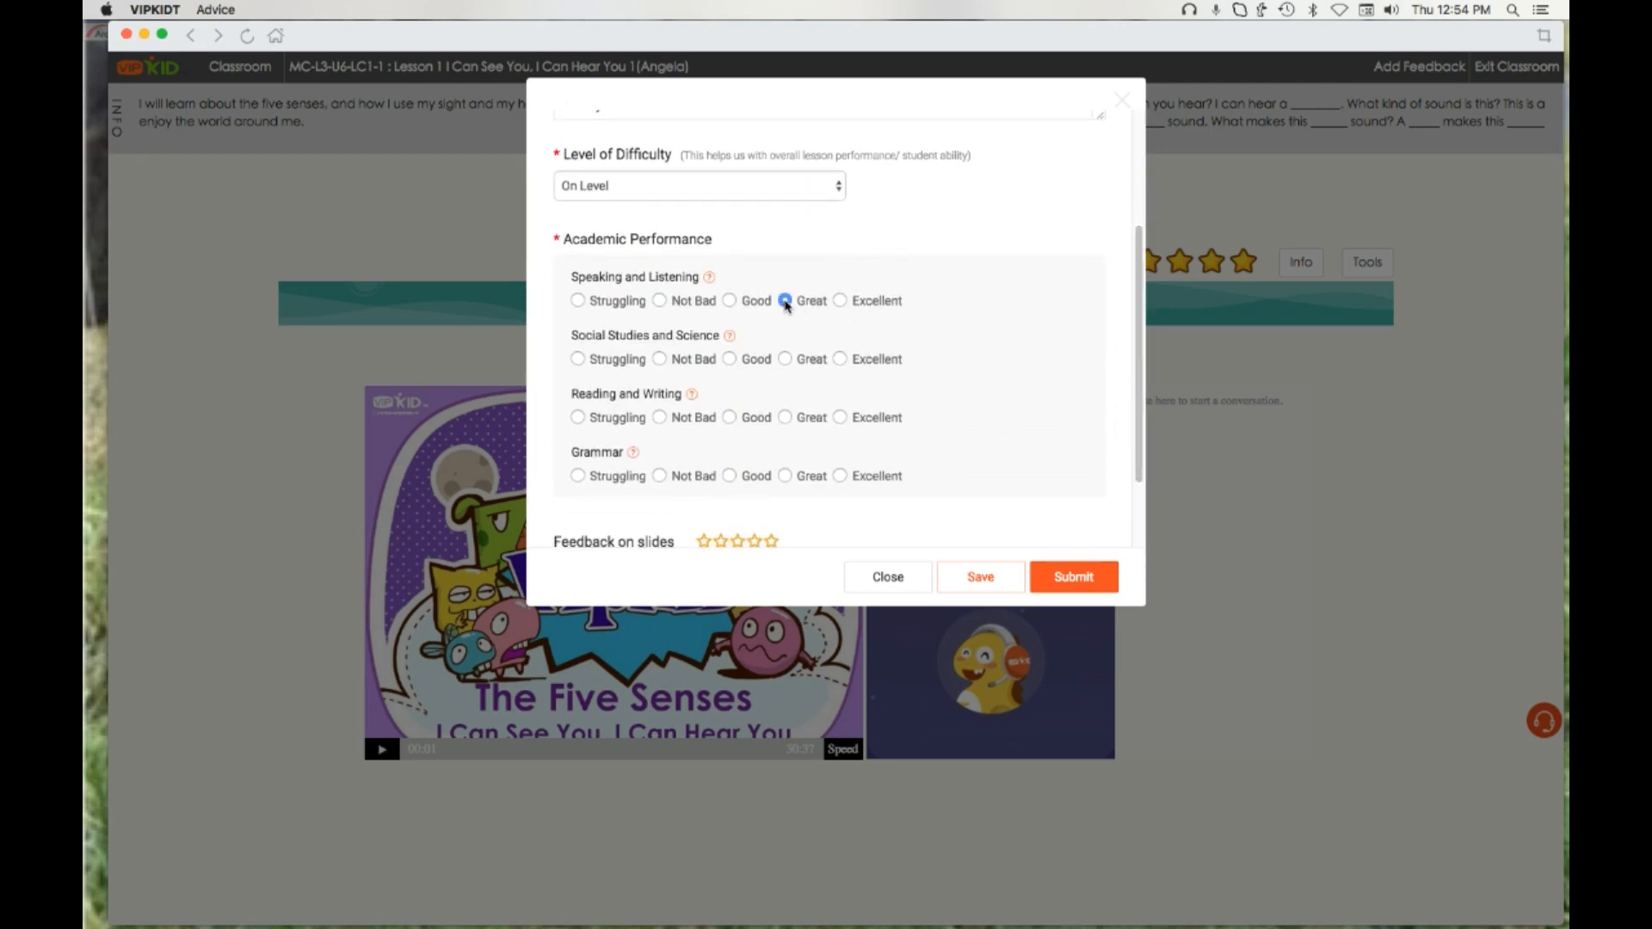